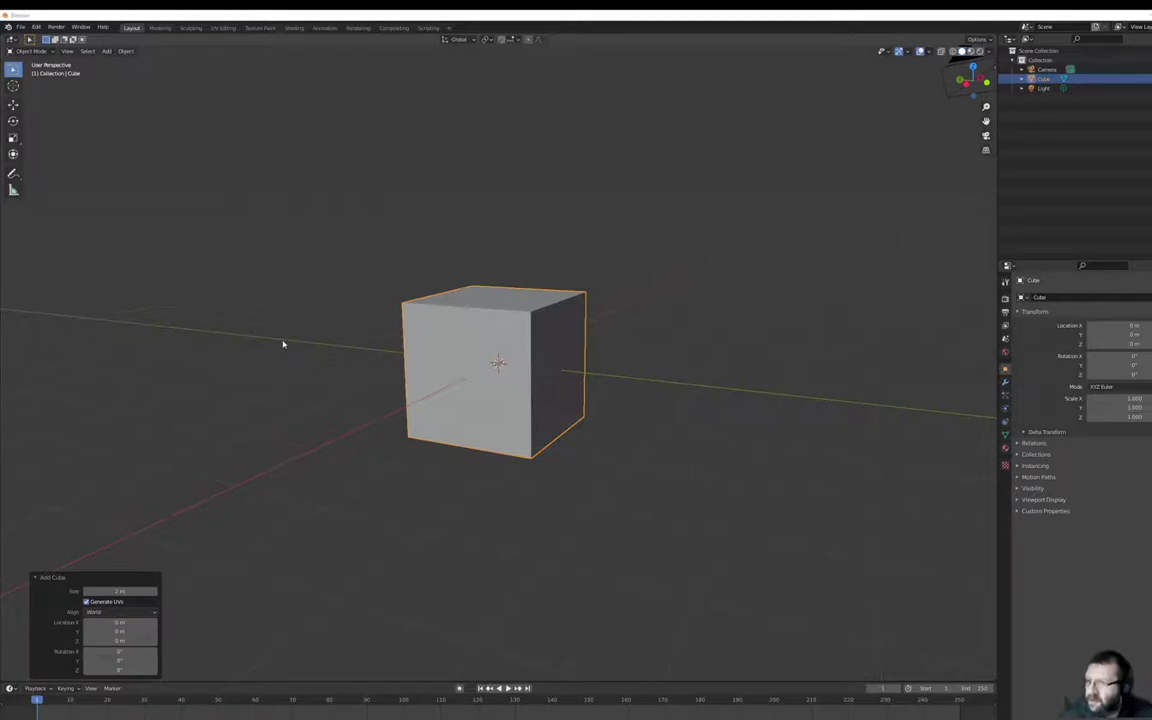
# Orbit and zoom around the default cube, dismissing its creation settings panel
pyautogui.moveTo(283, 344)
pyautogui.mouseDown(button='middle')
pyautogui.moveTo(314, 373)
pyautogui.moveTo(366, 341)
pyautogui.mouseUp(button='middle')
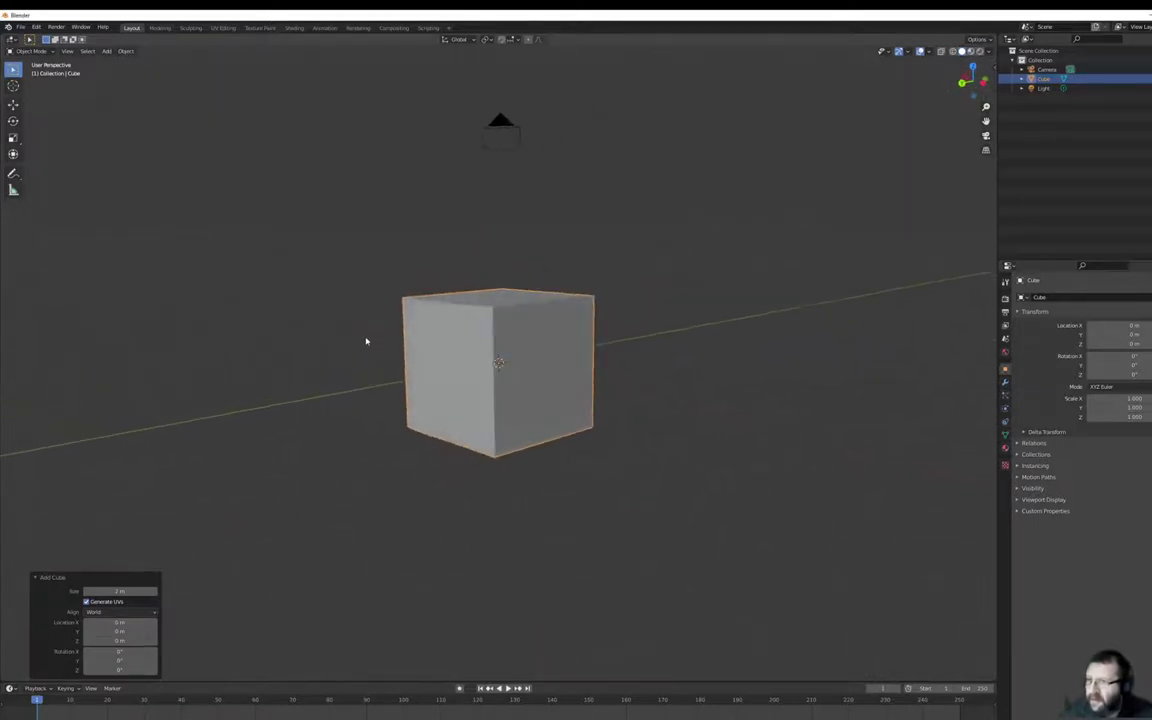
pyautogui.scroll(4, 481, 296)
pyautogui.scroll(1, 481, 296)
pyautogui.scroll(-4, 483, 299)
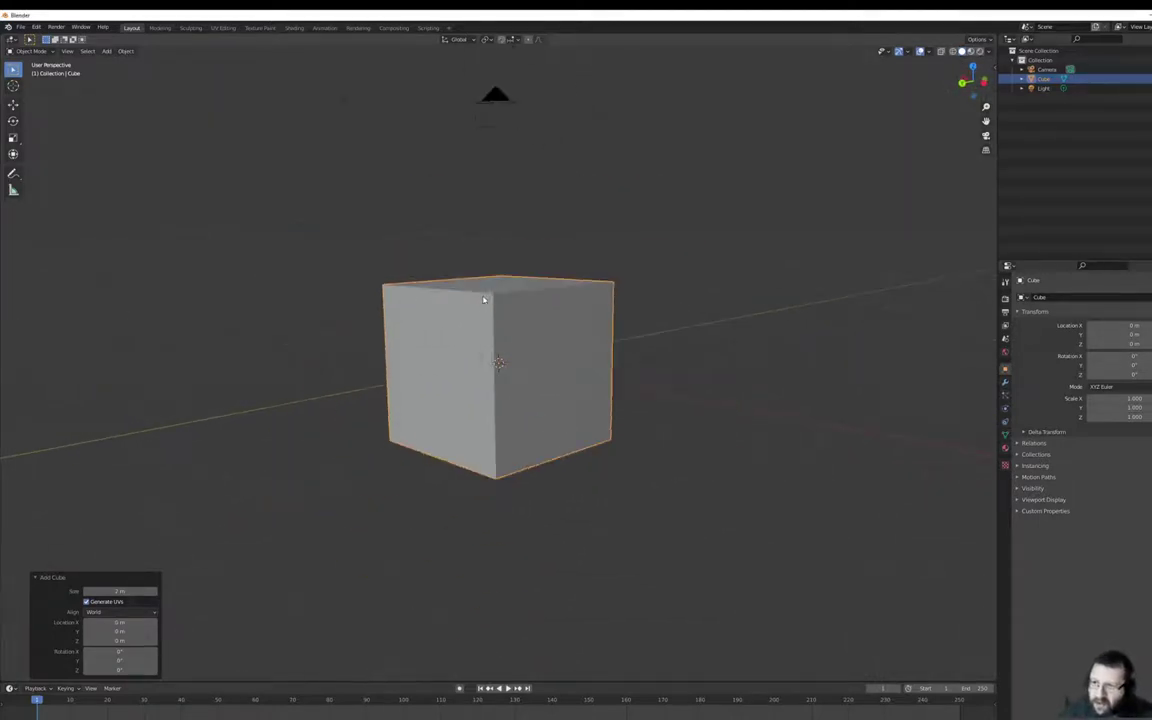
pyautogui.scroll(-4, 483, 299)
pyautogui.scroll(4, 483, 299)
pyautogui.scroll(4, 483, 299)
pyautogui.scroll(-4, 483, 299)
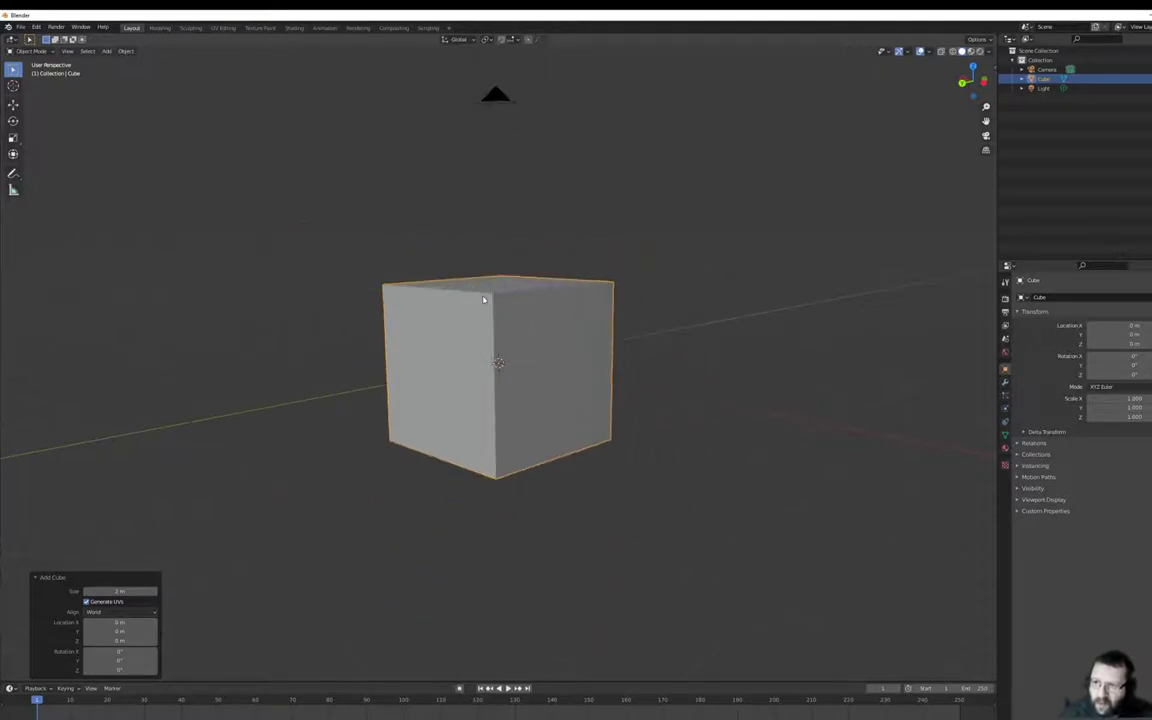
pyautogui.scroll(4, 483, 299)
pyautogui.scroll(-4, 483, 299)
pyautogui.scroll(-1, 481, 298)
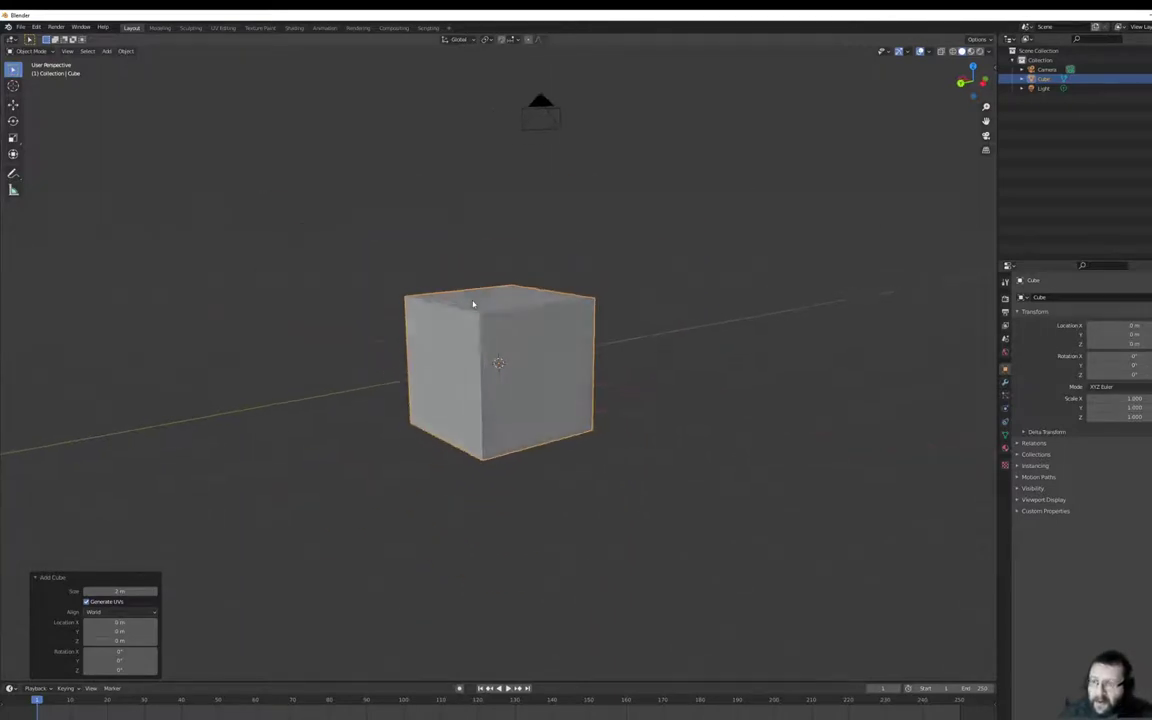
pyautogui.moveTo(473, 304)
pyautogui.mouseDown(button='middle')
pyautogui.moveTo(689, 283)
pyautogui.moveTo(496, 316)
pyautogui.mouseUp(button='middle')
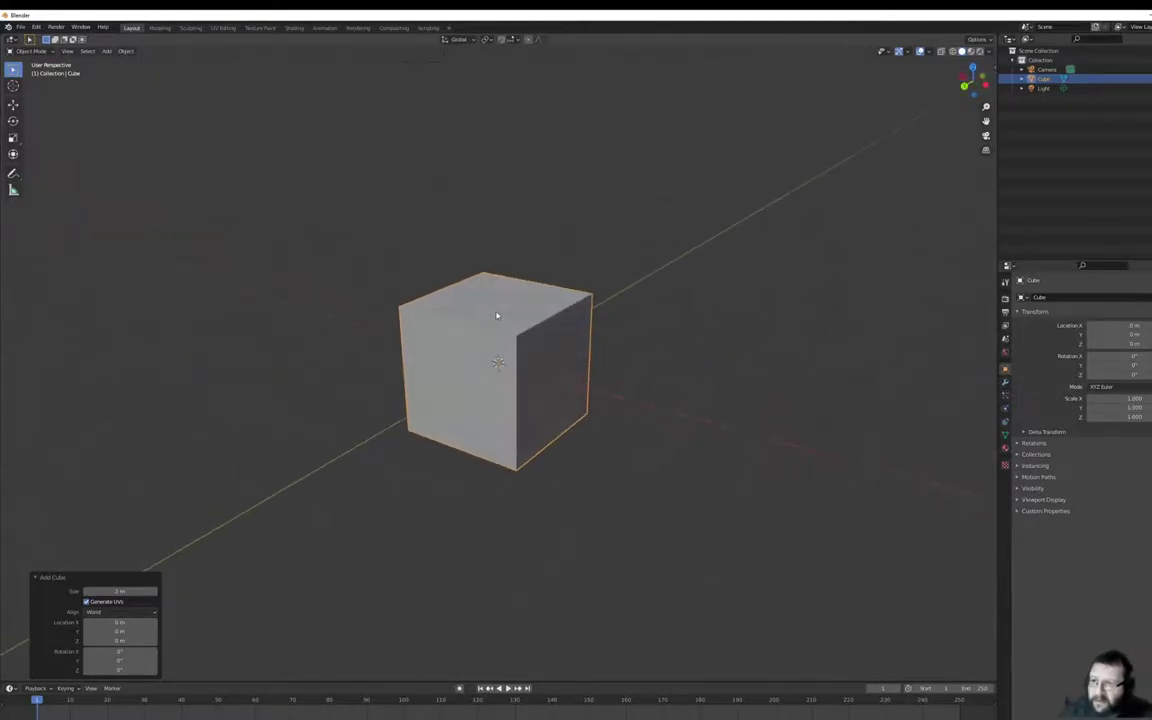
pyautogui.click(411, 352)
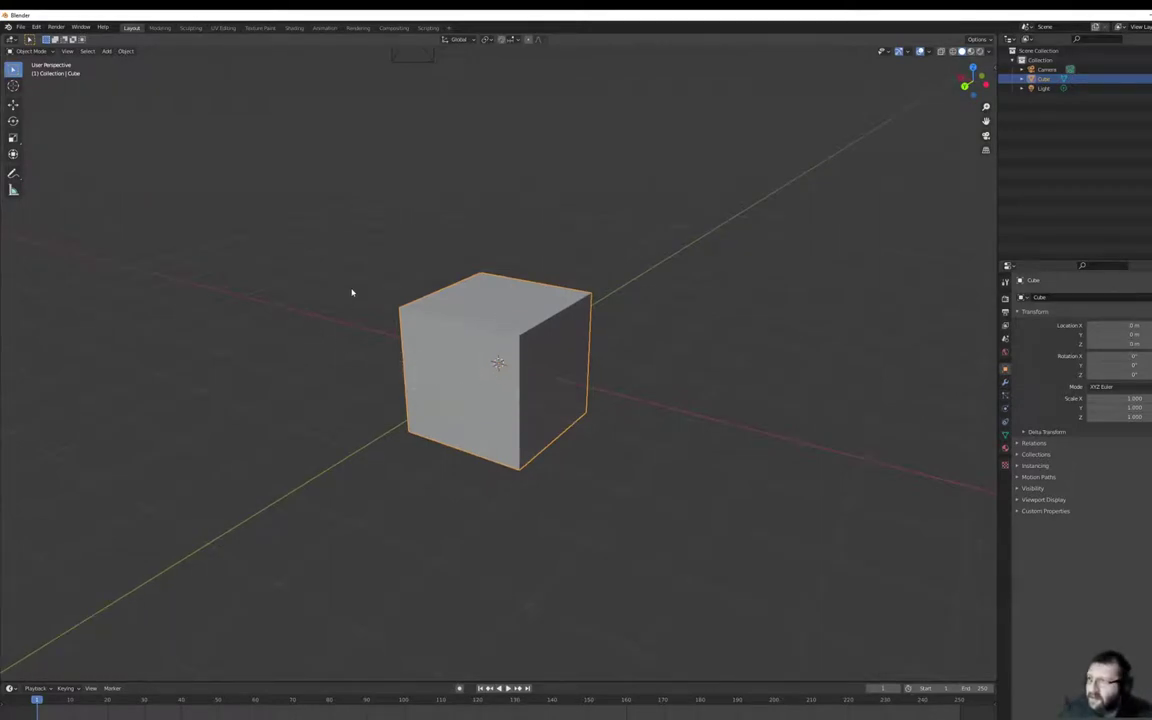
pyautogui.moveTo(352, 290)
pyautogui.mouseDown(button='middle')
pyautogui.moveTo(362, 326)
pyautogui.moveTo(339, 299)
pyautogui.moveTo(386, 321)
pyautogui.moveTo(329, 298)
pyautogui.moveTo(347, 224)
pyautogui.moveTo(467, 428)
pyautogui.moveTo(496, 334)
pyautogui.moveTo(452, 352)
pyautogui.moveTo(427, 427)
pyautogui.moveTo(416, 314)
pyautogui.moveTo(402, 372)
pyautogui.moveTo(386, 329)
pyautogui.moveTo(394, 314)
pyautogui.mouseUp(button='middle')
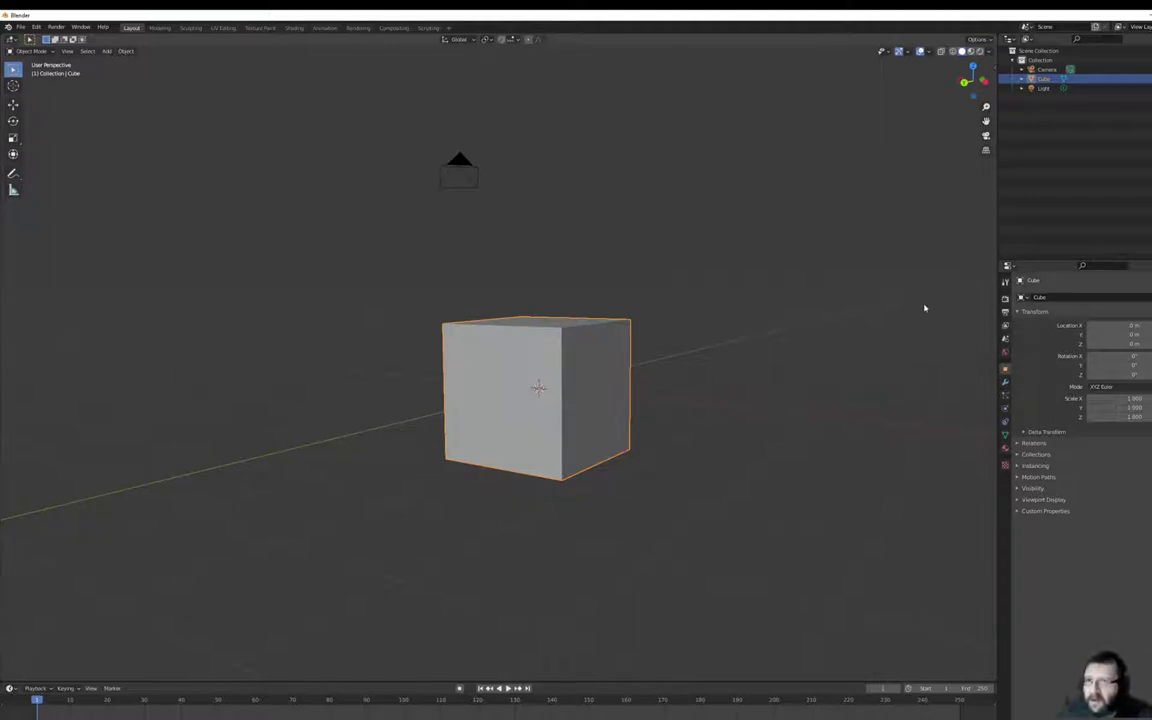
# Preview the cube in rendered shading, return to solid, then switch to the Shading workspace
pyautogui.click(979, 51)
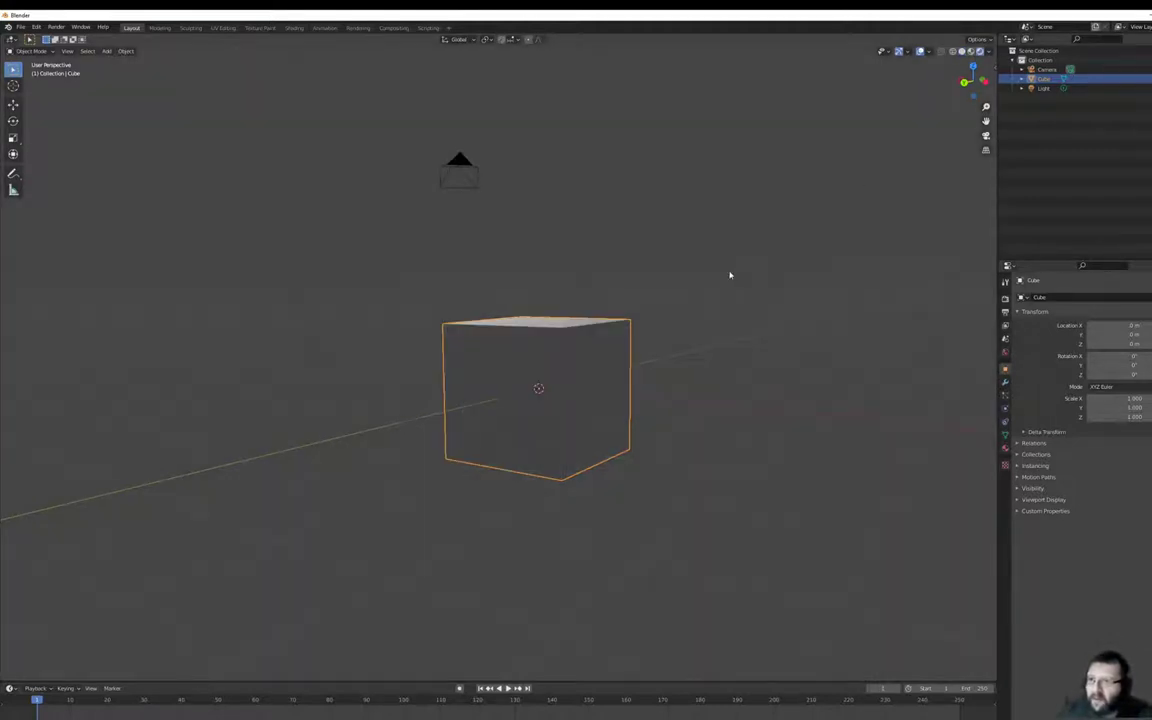
pyautogui.moveTo(730, 275)
pyautogui.mouseDown(button='middle')
pyautogui.moveTo(728, 321)
pyautogui.moveTo(746, 275)
pyautogui.moveTo(730, 288)
pyautogui.mouseUp(button='middle')
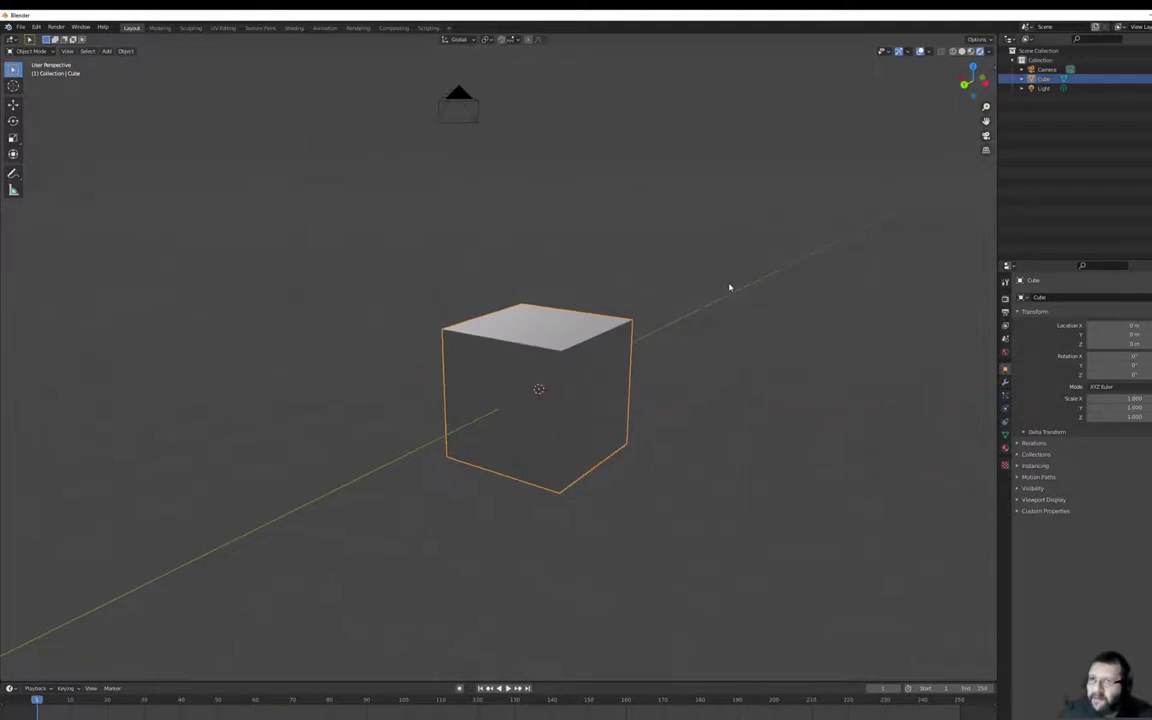
pyautogui.click(961, 52)
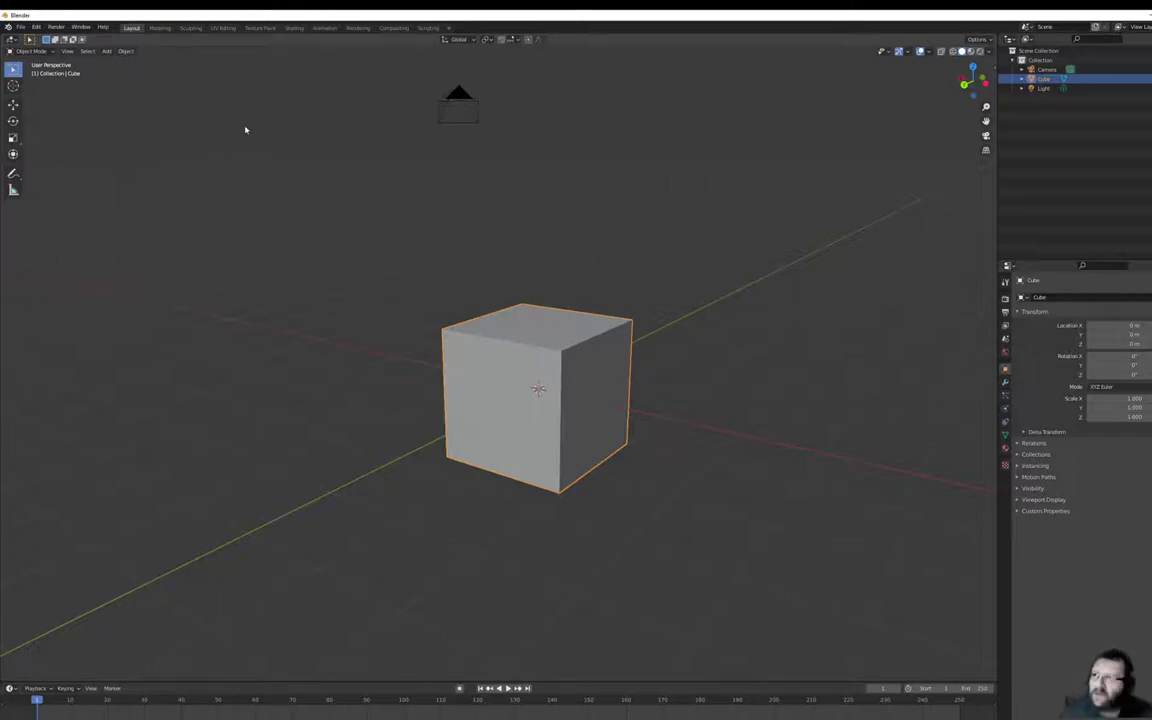
pyautogui.click(294, 27)
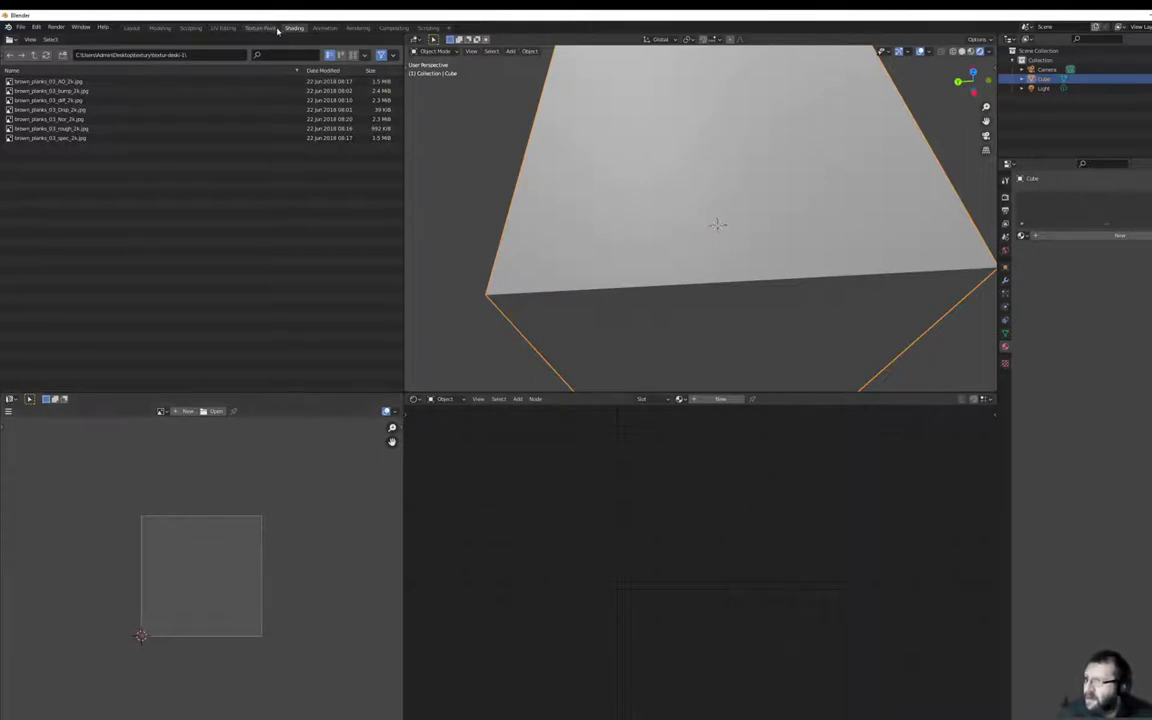
# Give the cube a new material, Material.003, and bring up the Add node menu
pyautogui.click(733, 400)
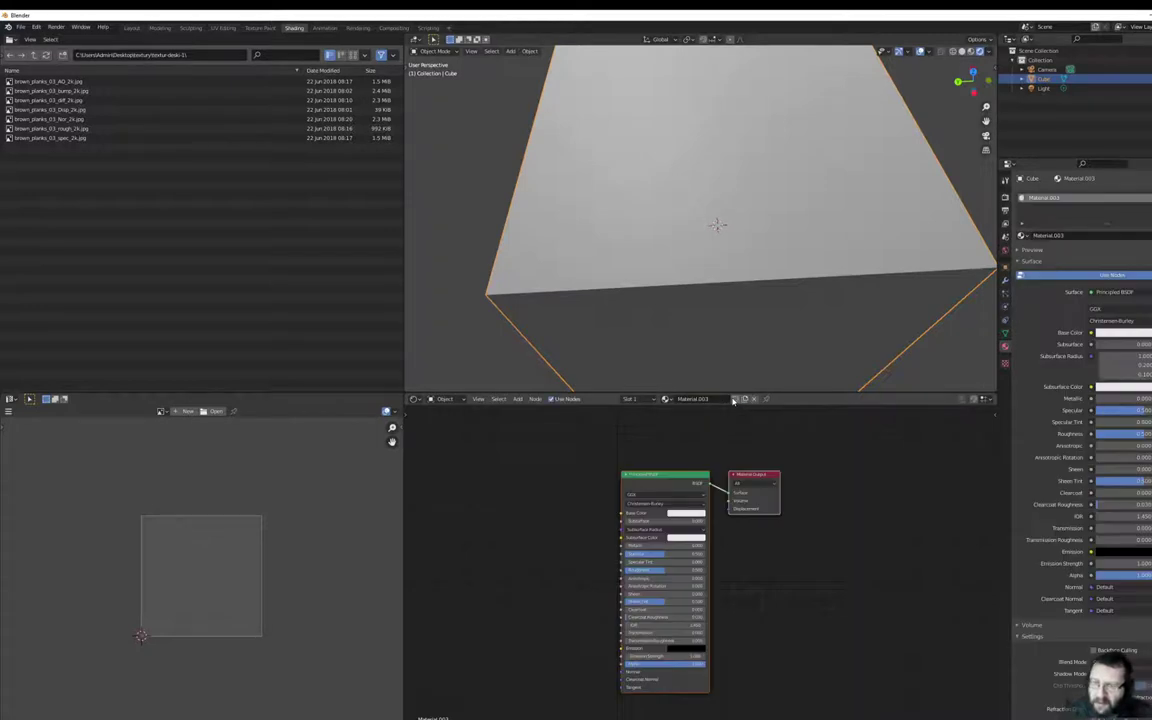
pyautogui.click(517, 399)
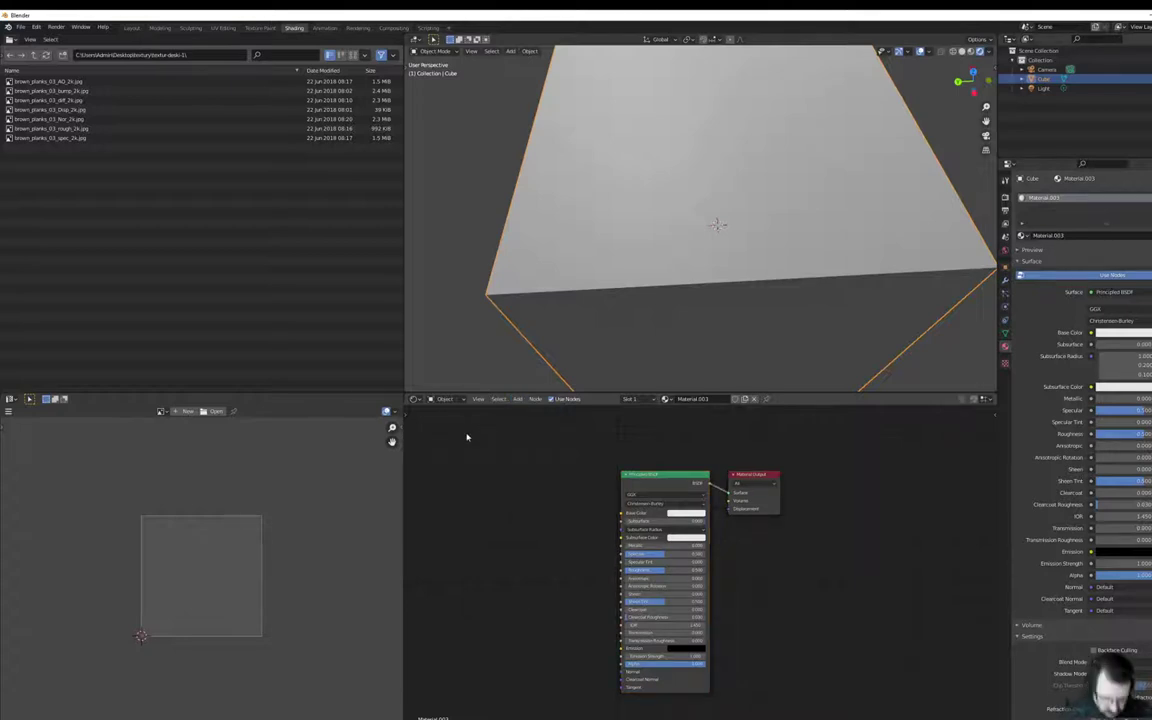
pyautogui.hotkey('shift', 'a')
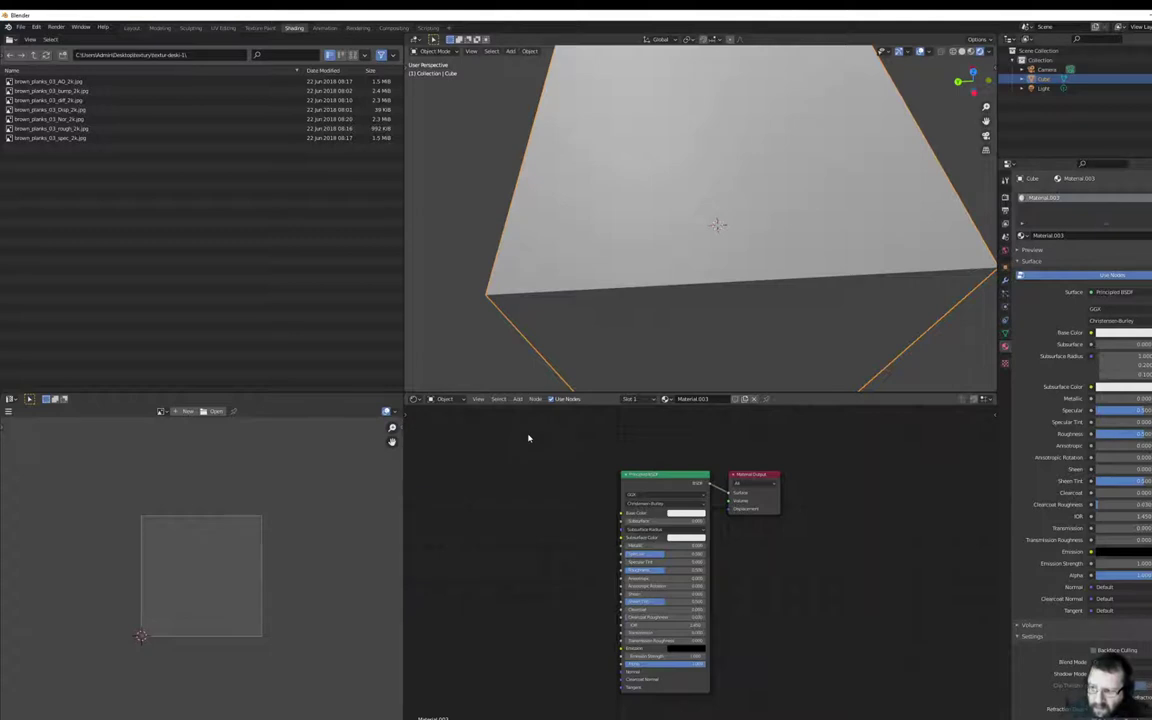
# Drop brown_planks_03_diff_2k.jpg into the node editor and spread the nodes out to make room
pyautogui.click(12, 101)
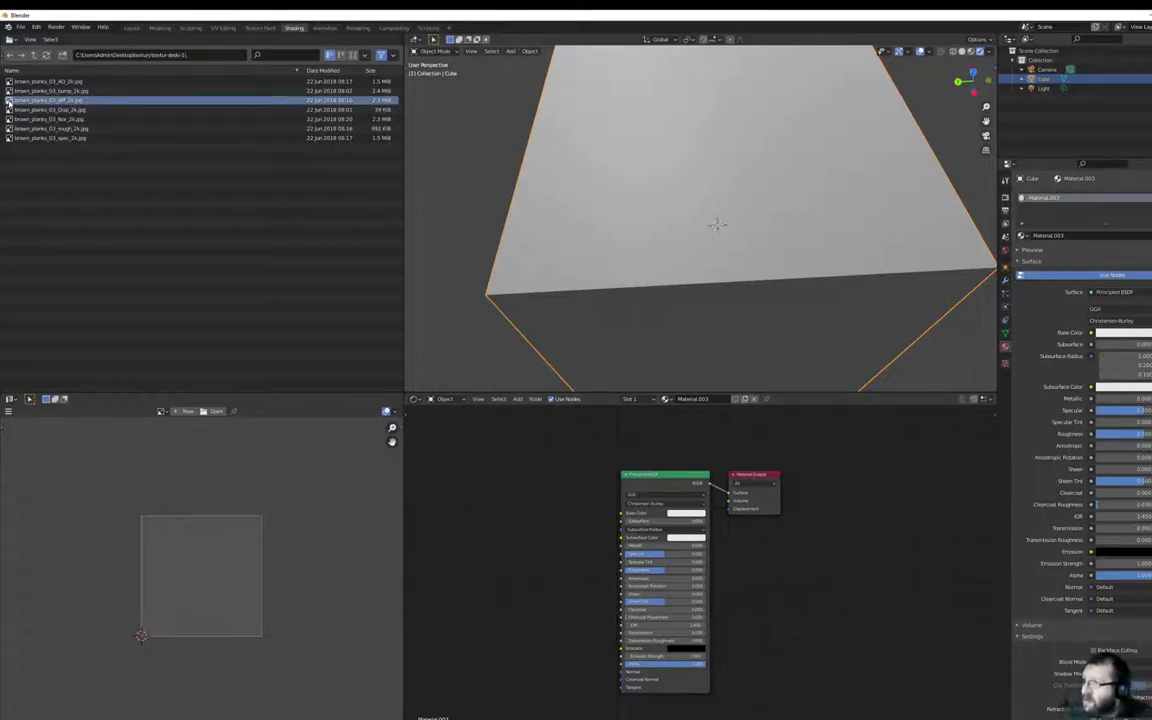
pyautogui.moveTo(9, 103); pyautogui.dragTo(476, 497)
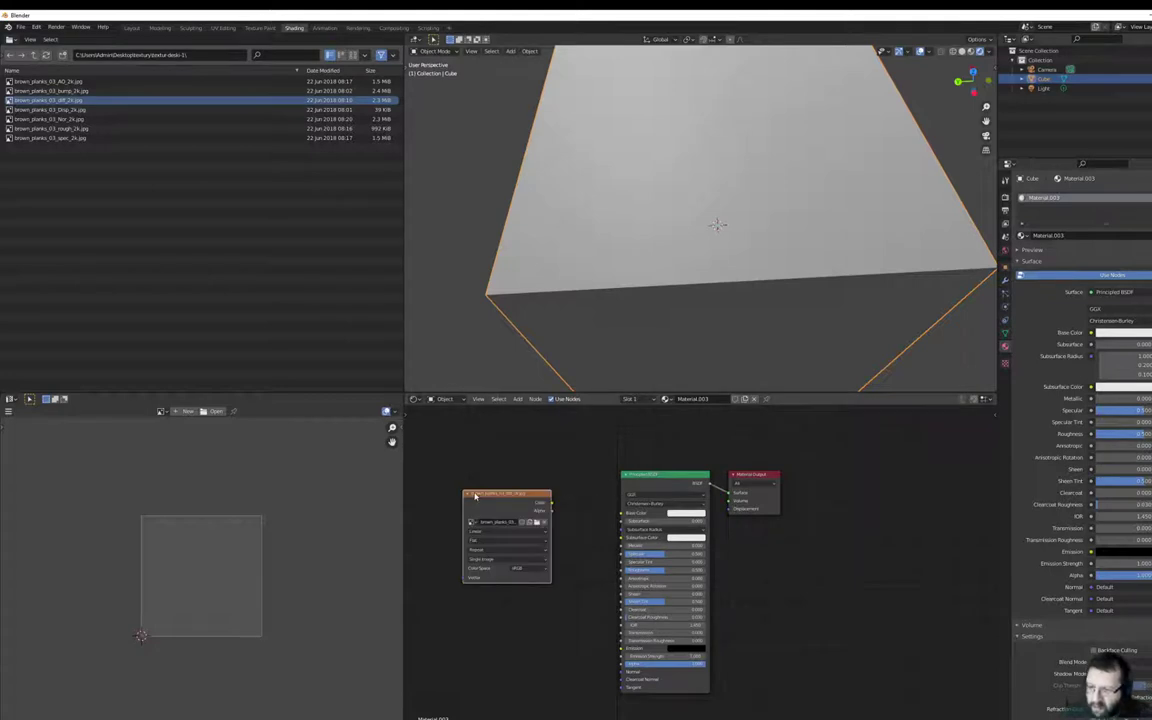
pyautogui.moveTo(775, 474); pyautogui.dragTo(897, 471)
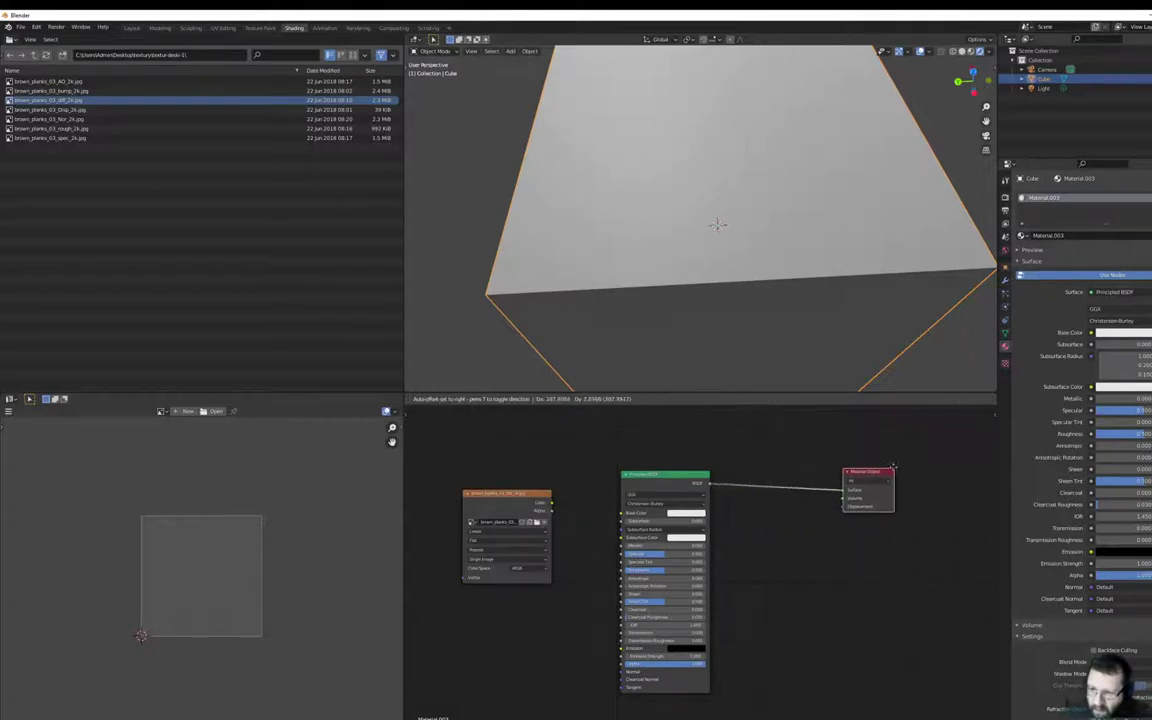
pyautogui.moveTo(675, 476); pyautogui.dragTo(750, 466)
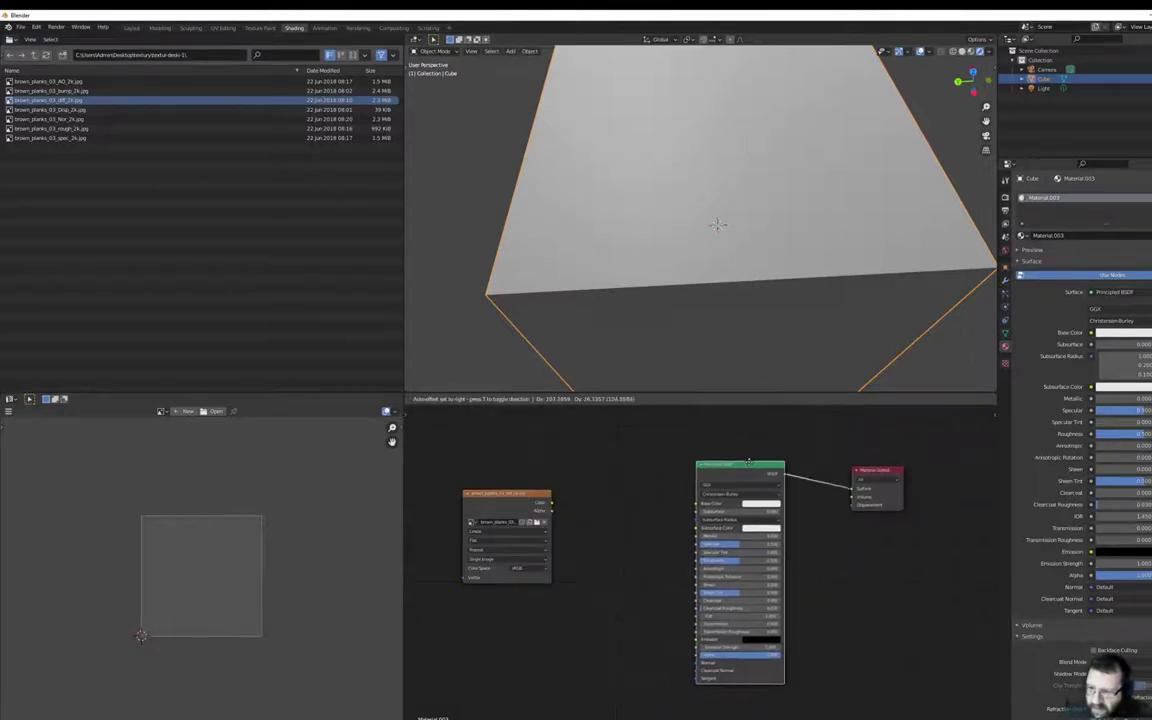
pyautogui.moveTo(505, 493); pyautogui.dragTo(605, 465)
# Load brown_planks_03_diff_2k.jpg into the Image Texture node left of the Principled BSDF
pyautogui.scroll(-1, 615, 196)
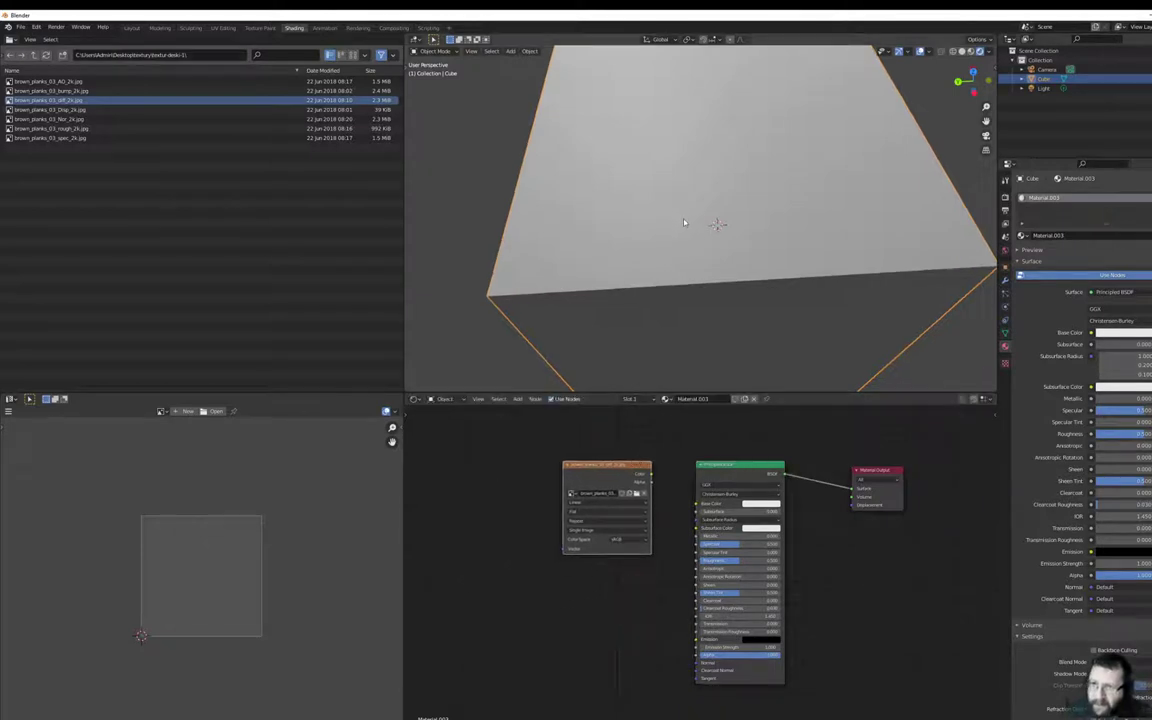
pyautogui.scroll(-3, 616, 200)
pyautogui.scroll(-2, 616, 200)
pyautogui.scroll(-2, 605, 185)
pyautogui.moveTo(599, 177); pyautogui.dragTo(589, 165, button='middle')
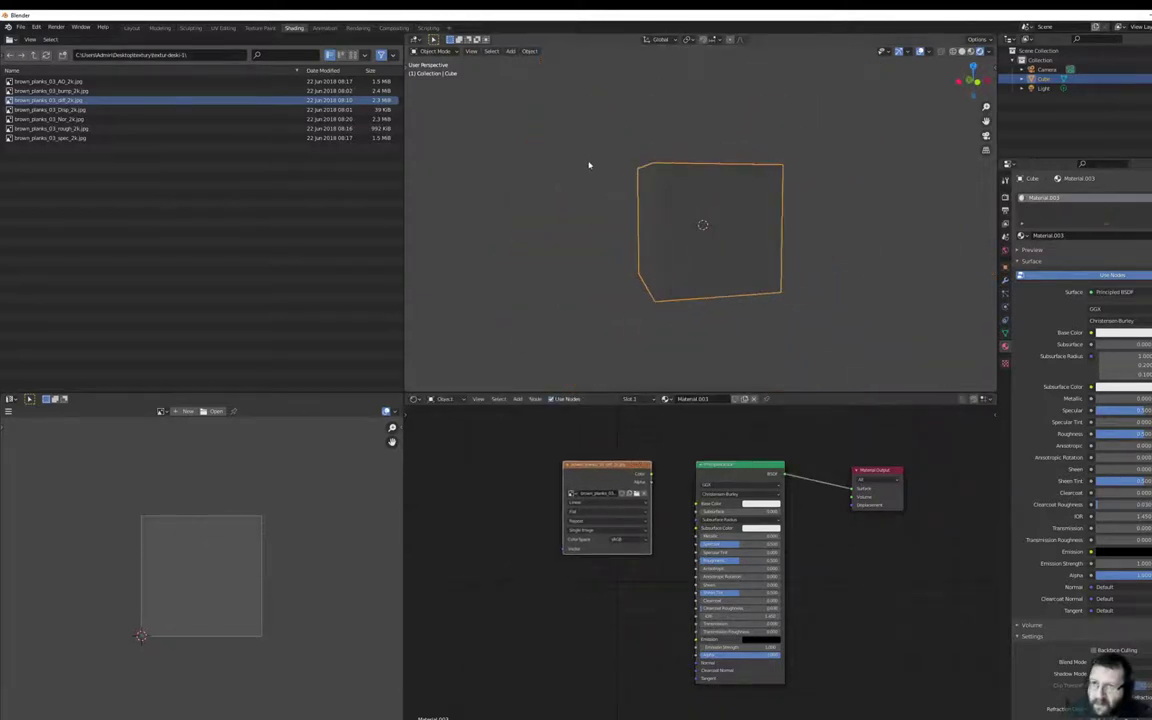
pyautogui.moveTo(626, 262); pyautogui.dragTo(666, 278, button='middle')
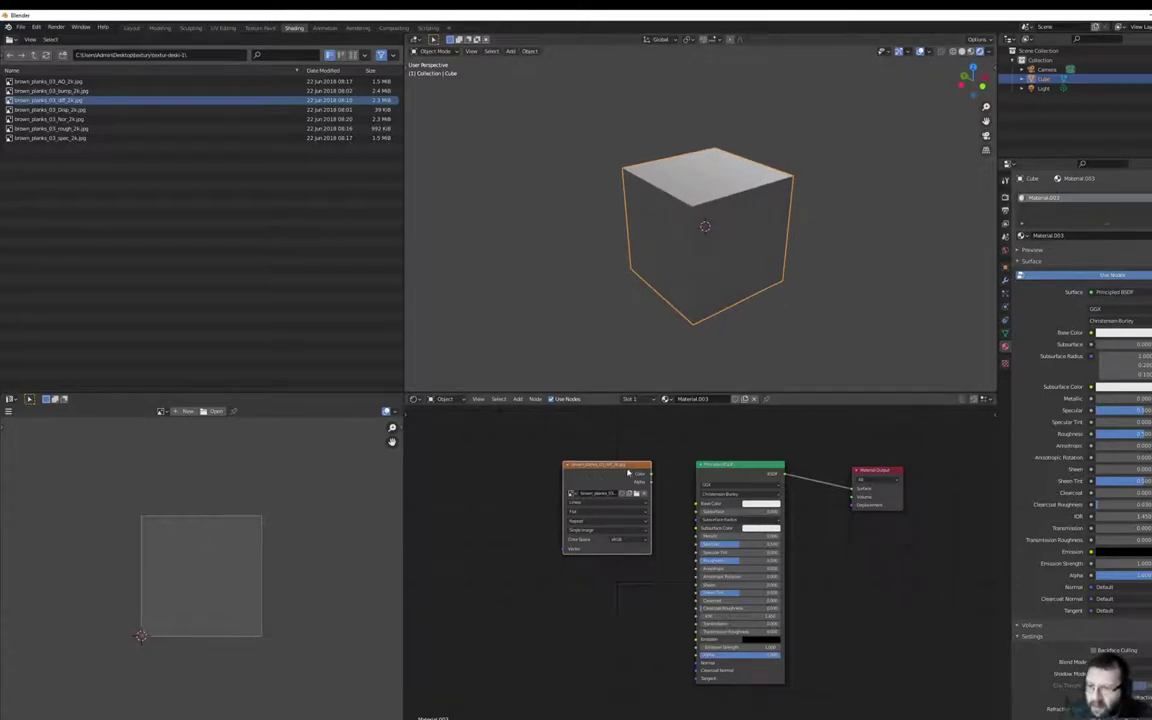
pyautogui.moveTo(590, 467); pyautogui.dragTo(568, 467)
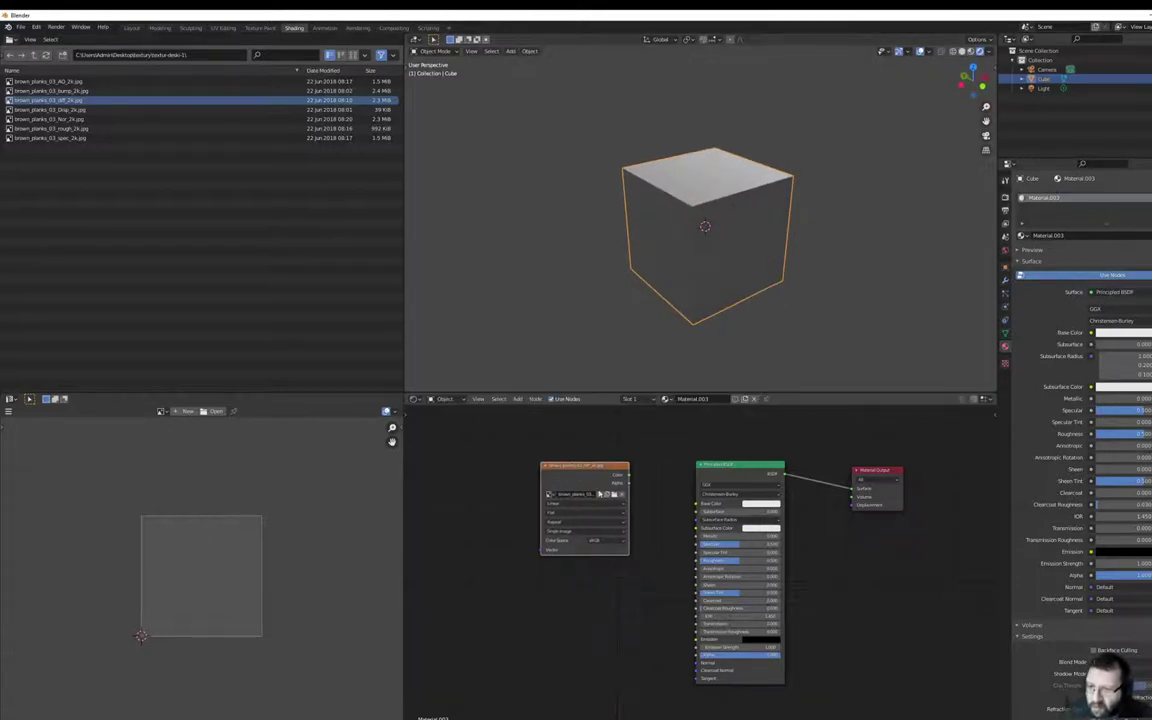
pyautogui.click(613, 494)
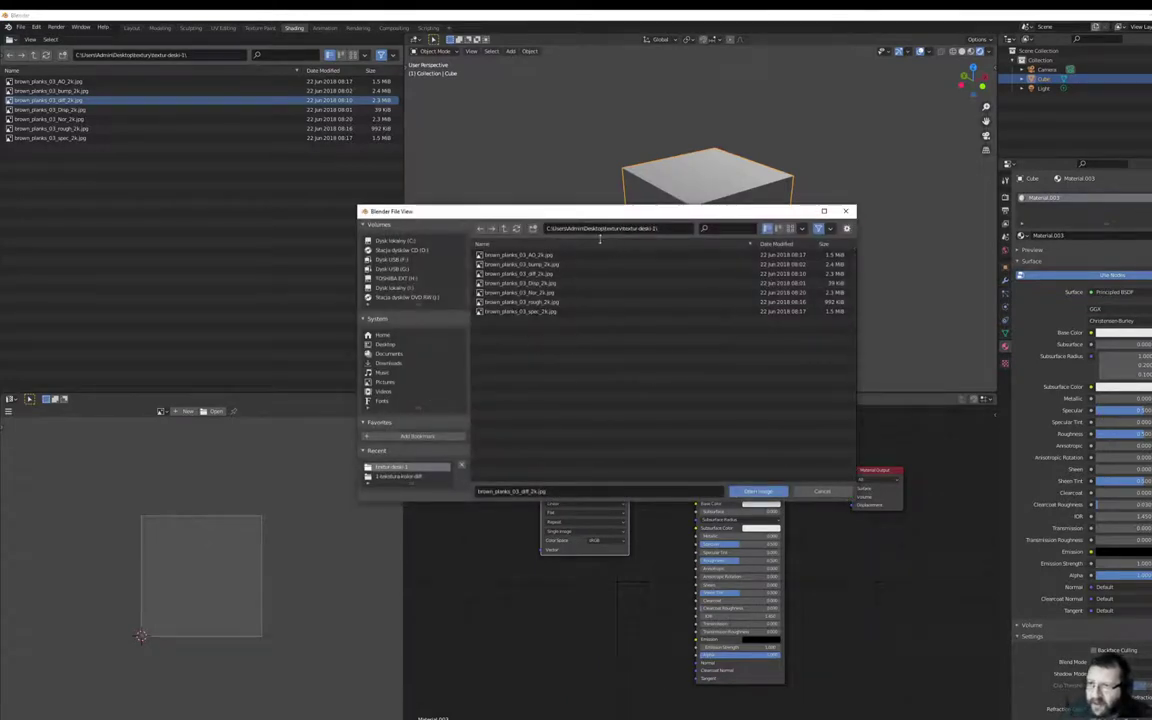
pyautogui.click(758, 491)
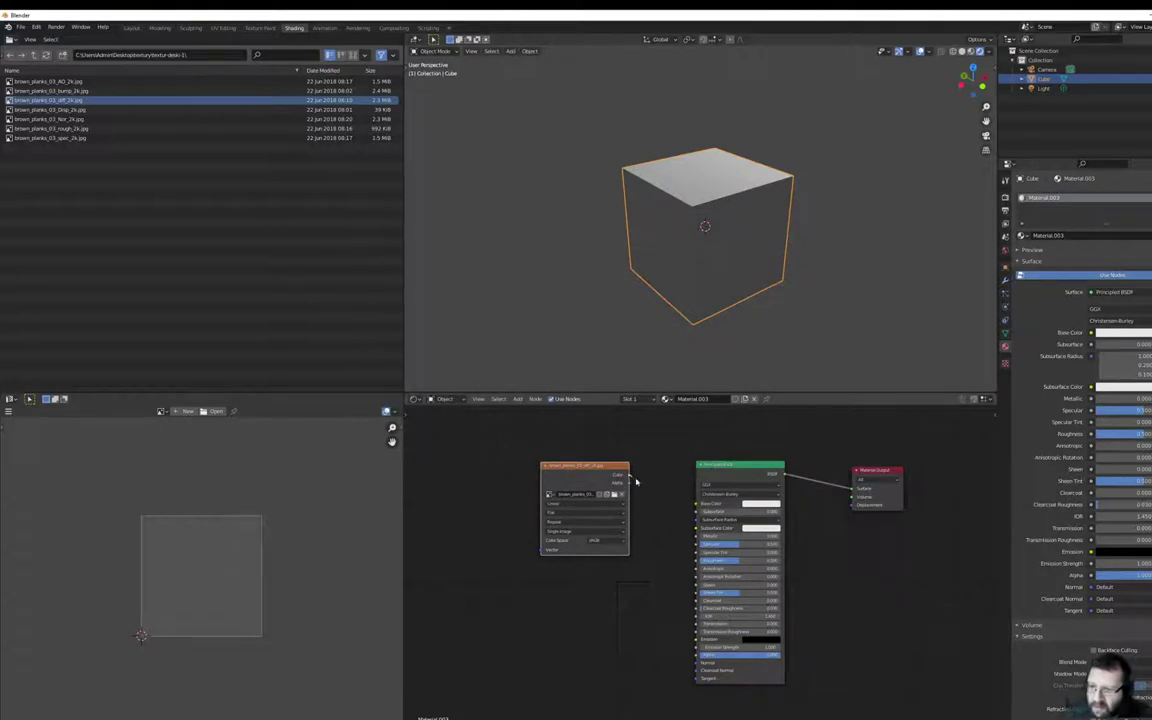
# Connect the plank image's Color to the Principled BSDF Base Color and inspect the textured cube
pyautogui.moveTo(630, 475); pyautogui.dragTo(697, 503)
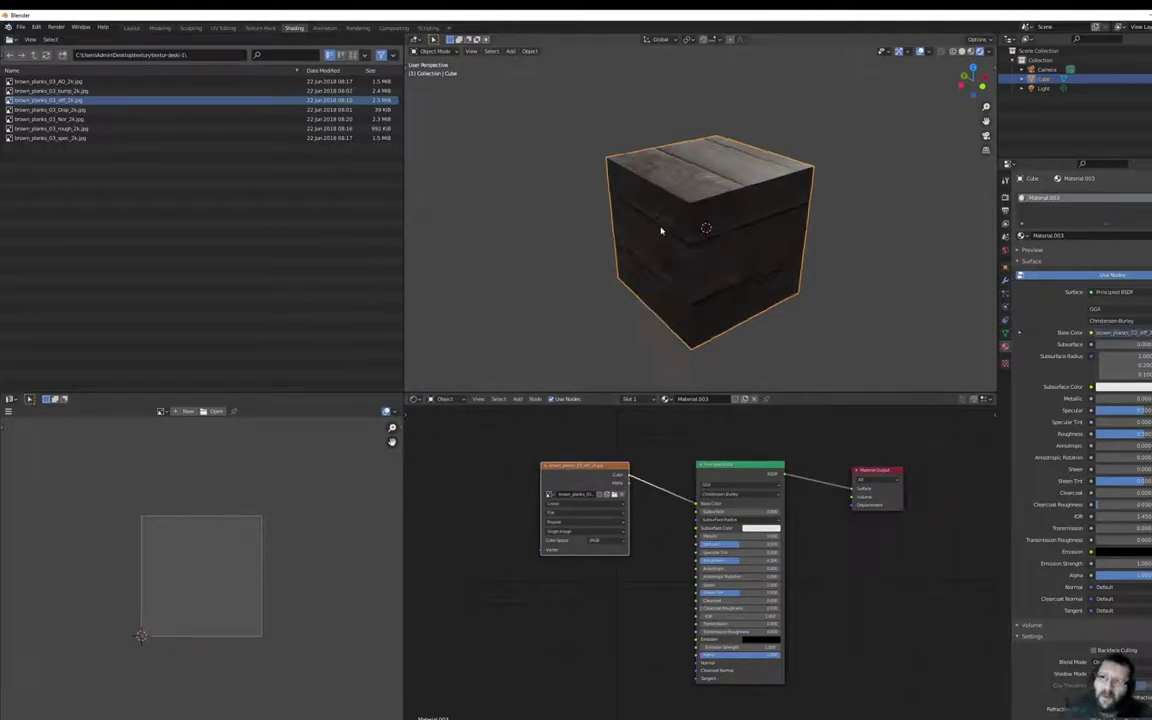
pyautogui.scroll(3, 661, 231)
pyautogui.scroll(-3, 663, 231)
pyautogui.moveTo(663, 236)
pyautogui.mouseDown(button='middle')
pyautogui.moveTo(620, 248)
pyautogui.moveTo(661, 226)
pyautogui.mouseUp(button='middle')
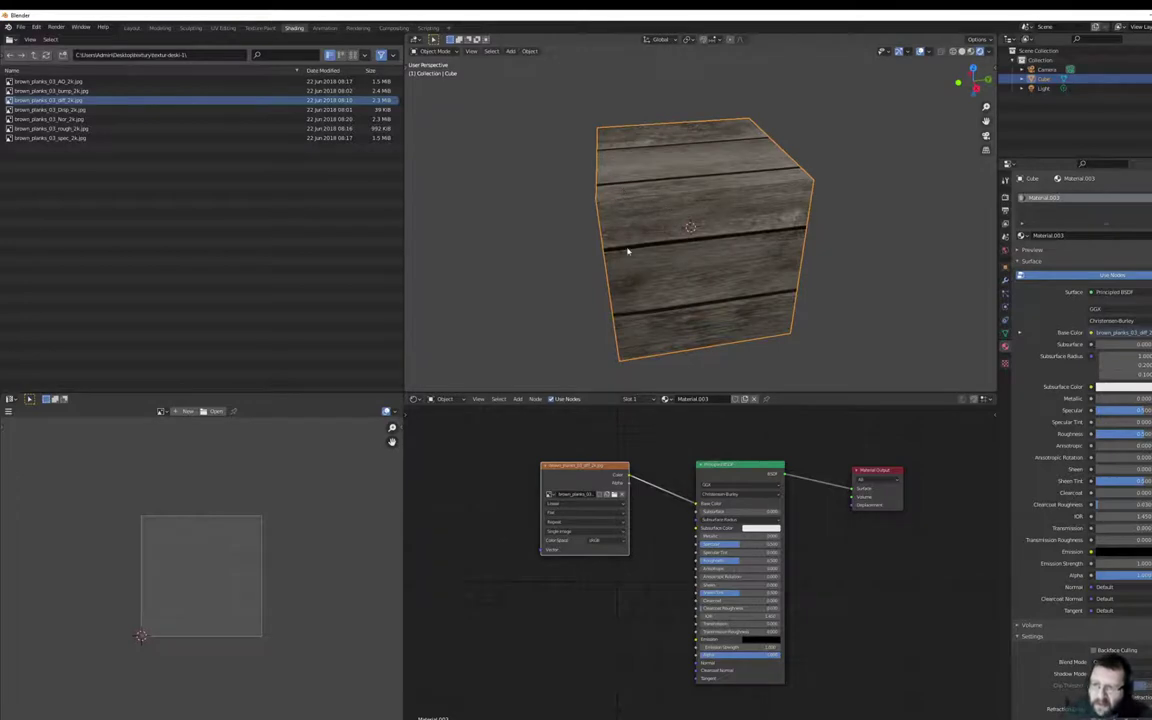
pyautogui.scroll(5, 638, 310)
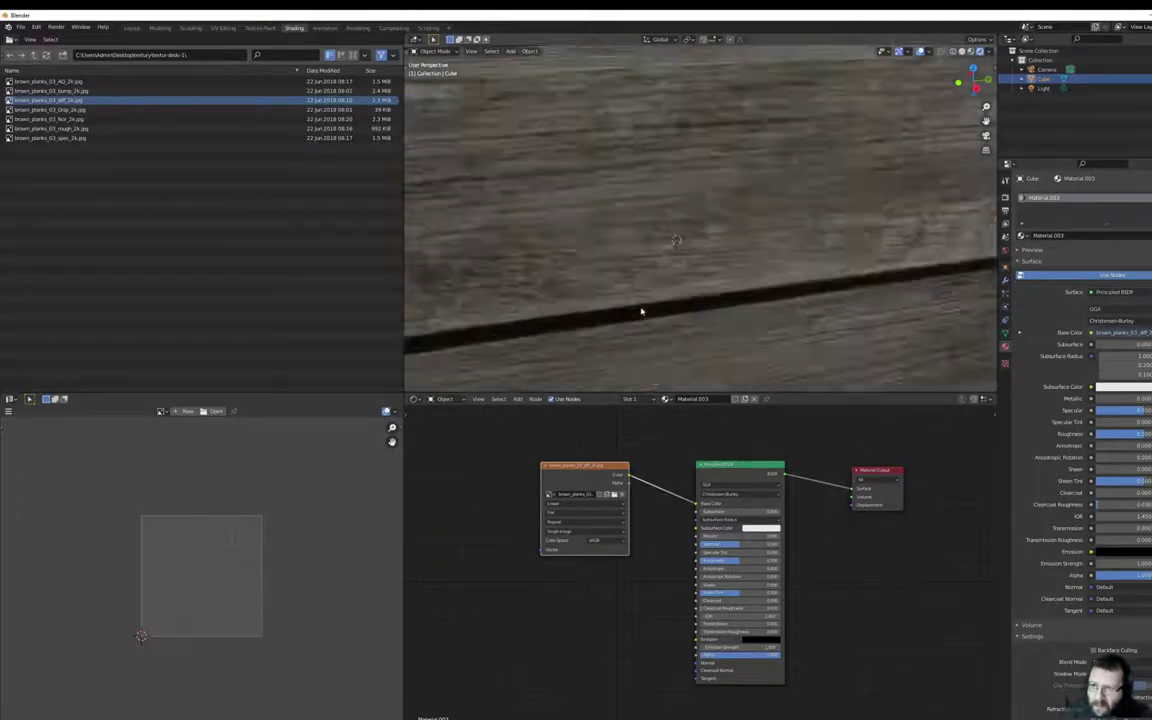
pyautogui.scroll(3, 638, 310)
pyautogui.scroll(2, 641, 311)
pyautogui.scroll(2, 641, 311)
pyautogui.scroll(-3, 641, 311)
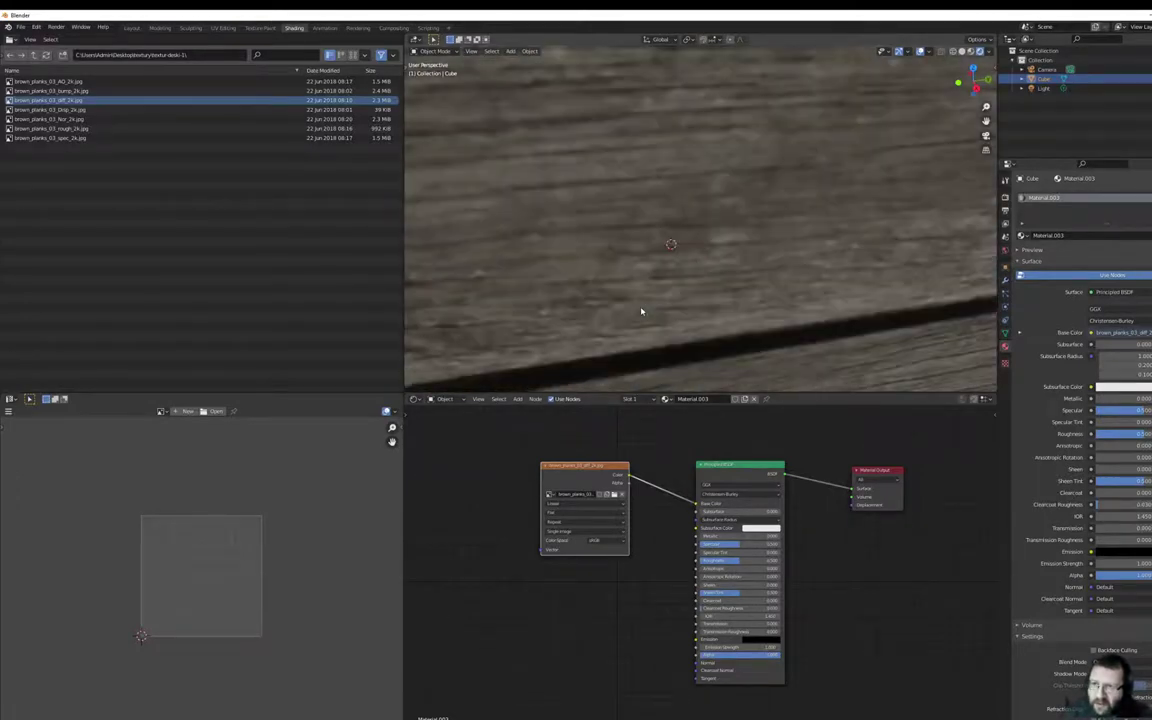
pyautogui.scroll(-2, 641, 311)
pyautogui.scroll(-3, 641, 311)
pyautogui.moveTo(641, 311); pyautogui.dragTo(689, 303, button='middle')
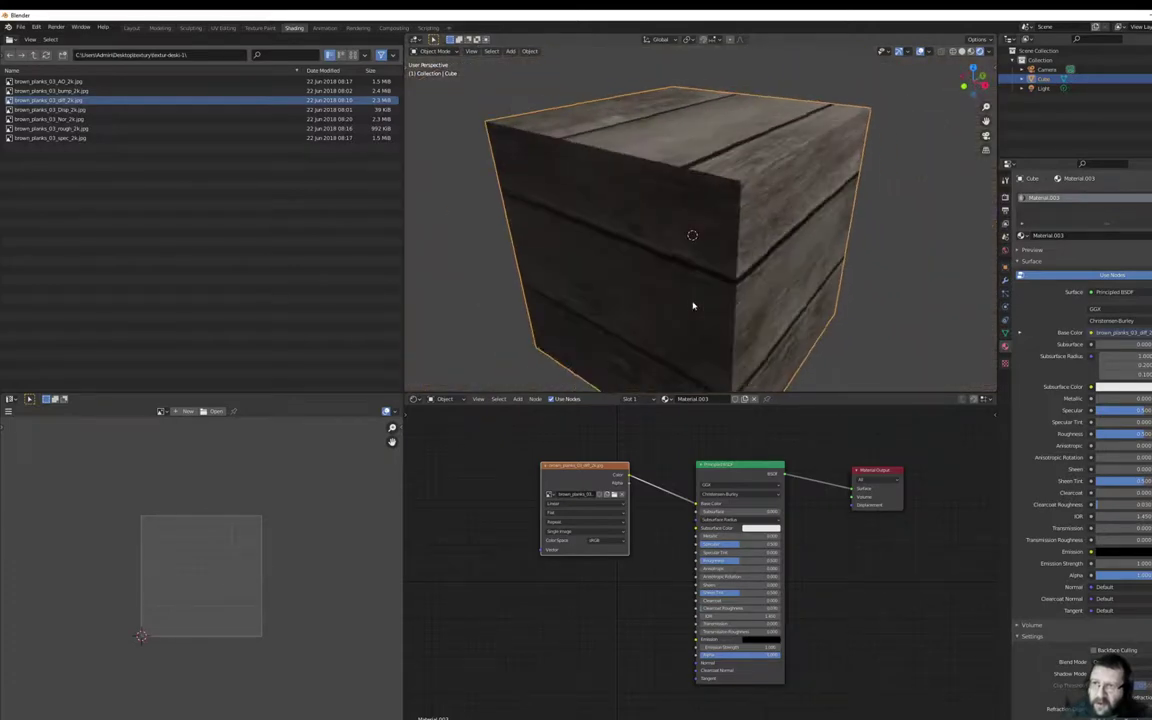
# Compare the plank crate in Solid, Material Preview and Rendered shading, then select brown_planks_03_rough_2k.jpg
pyautogui.click(962, 52)
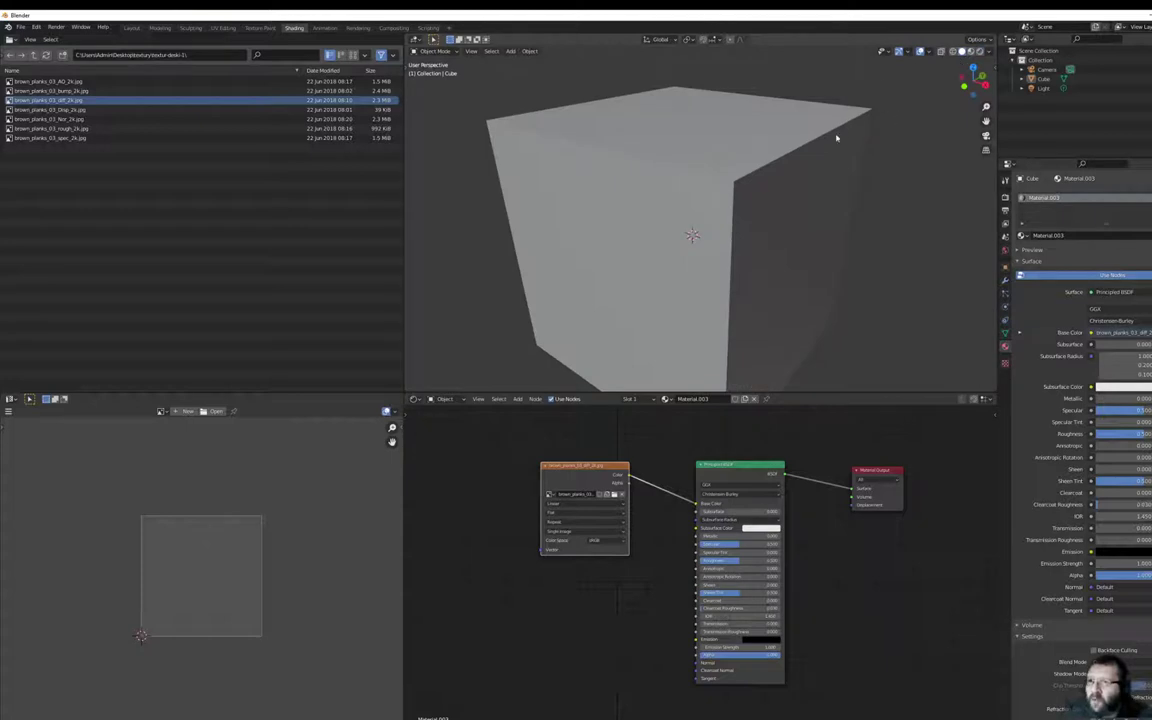
pyautogui.click(969, 51)
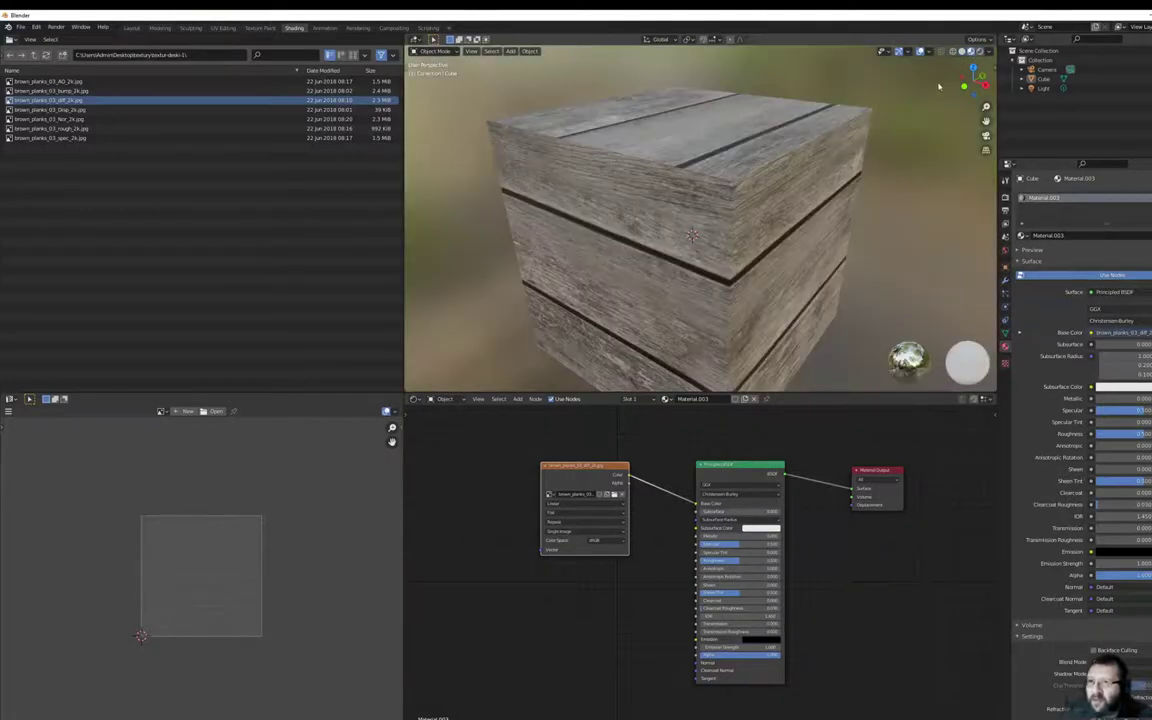
pyautogui.click(978, 52)
pyautogui.moveTo(766, 185); pyautogui.dragTo(706, 196, button='middle')
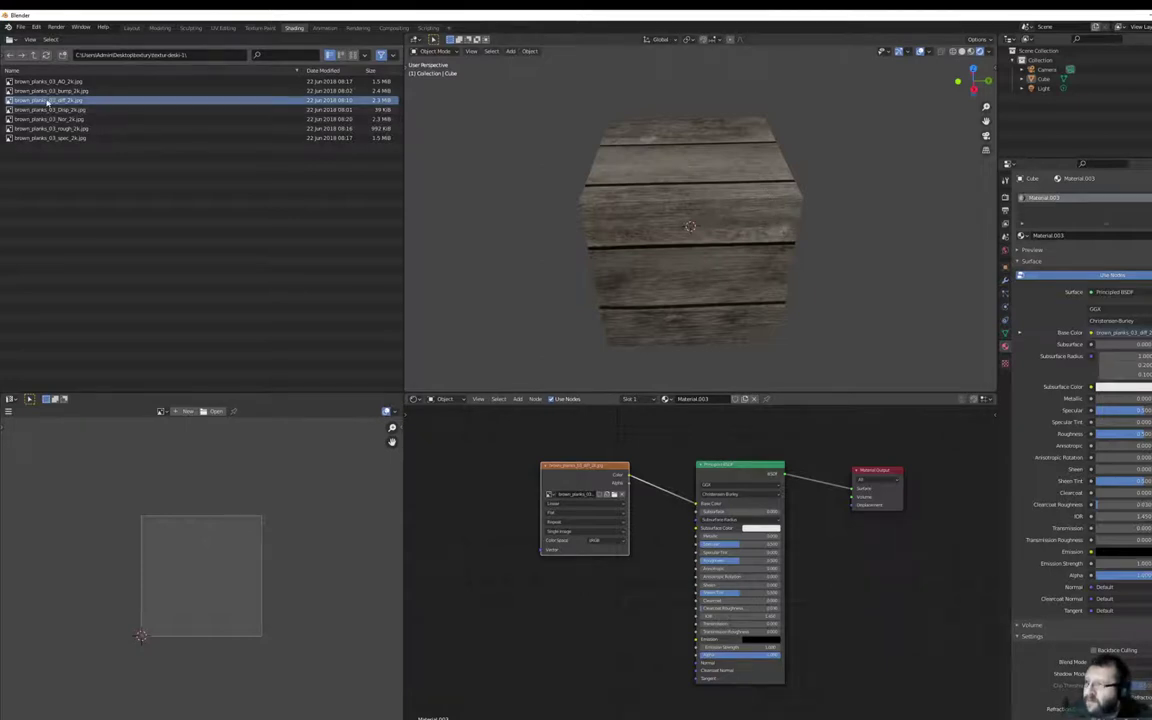
pyautogui.click(27, 128)
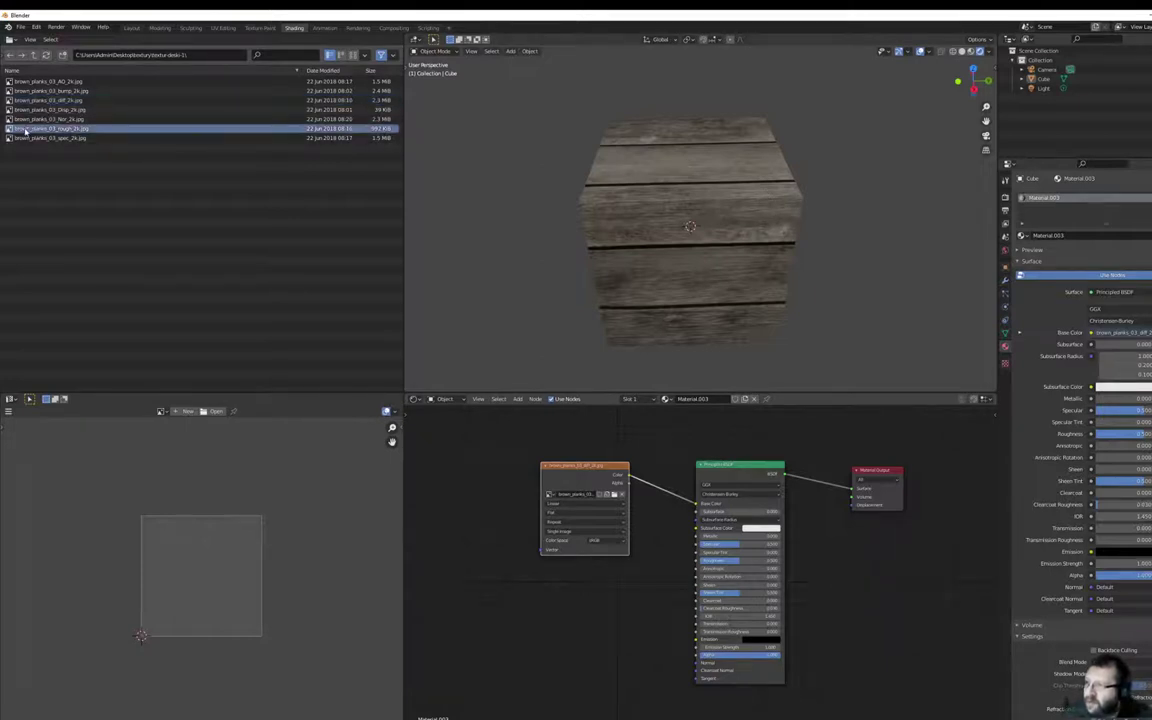
# Add brown_planks_03_rough_2k.jpg below the plank node and link its Color to Roughness
pyautogui.moveTo(27, 128)
pyautogui.mouseDown()
pyautogui.moveTo(17, 148)
pyautogui.moveTo(556, 597)
pyautogui.mouseUp()
pyautogui.moveTo(569, 466); pyautogui.dragTo(558, 467)
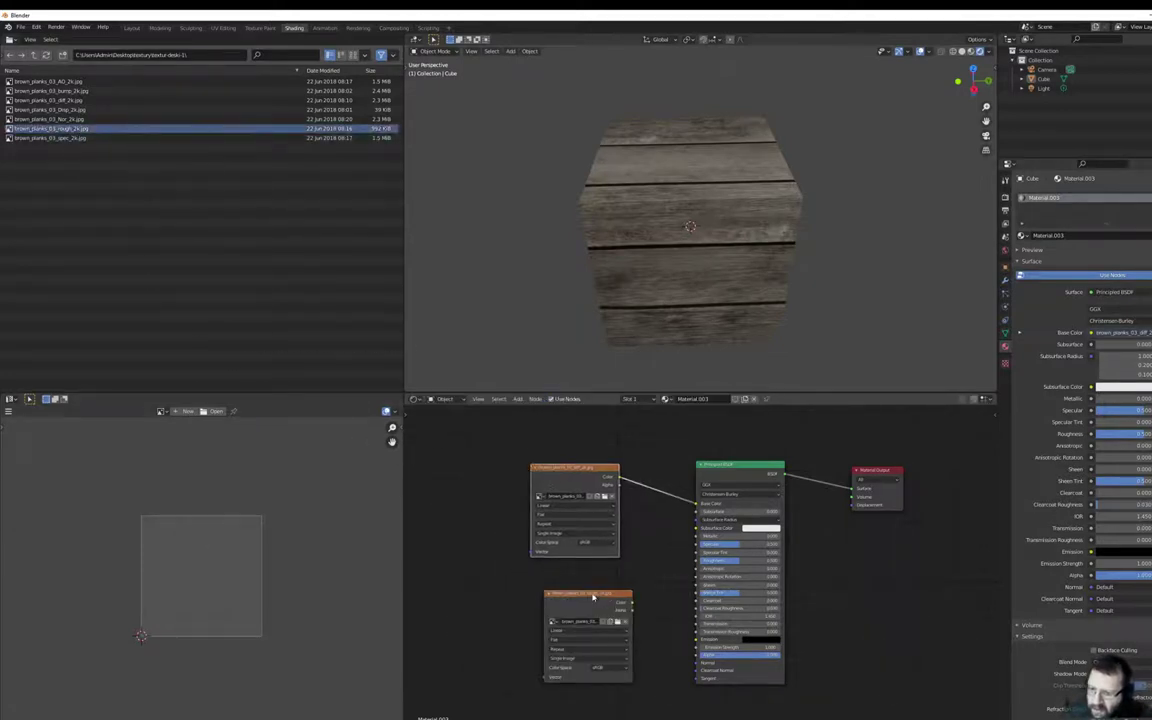
pyautogui.moveTo(591, 594); pyautogui.dragTo(576, 575)
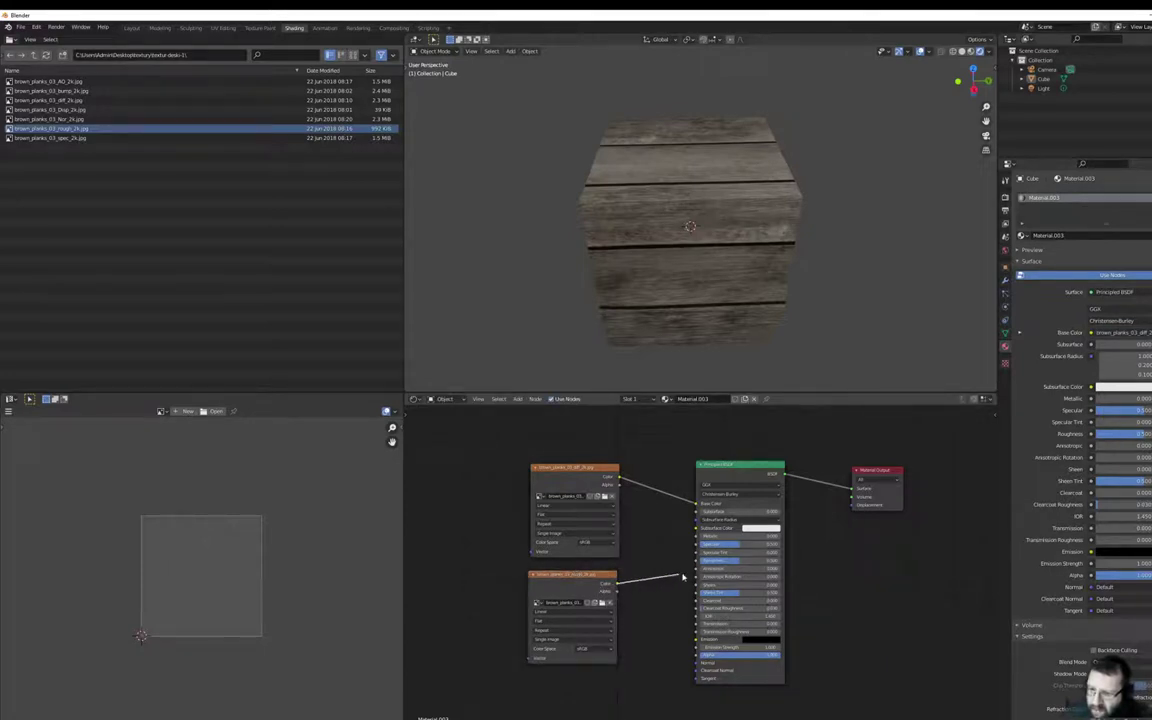
pyautogui.moveTo(617, 587); pyautogui.dragTo(697, 560)
pyautogui.scroll(1, 634, 248)
# Orbit and zoom in on a crate corner and front face to inspect the roughness sheen
pyautogui.scroll(3, 634, 248)
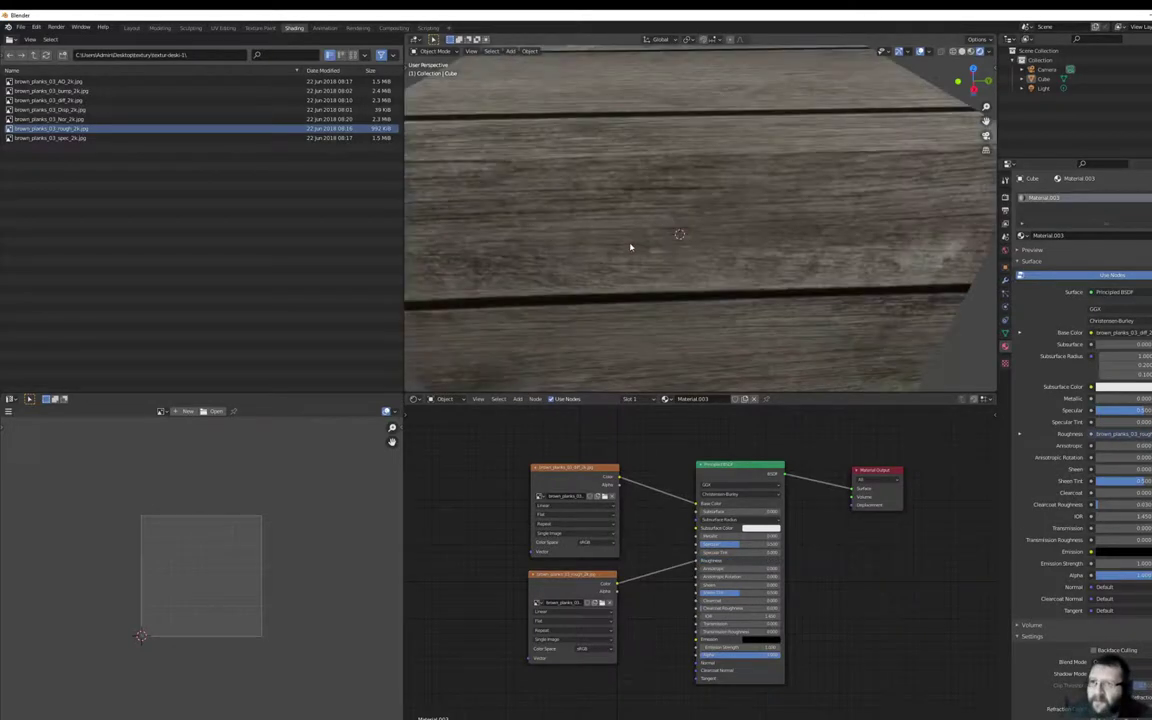
pyautogui.moveTo(630, 249)
pyautogui.mouseDown(button='middle')
pyautogui.moveTo(604, 237)
pyautogui.moveTo(625, 225)
pyautogui.moveTo(663, 239)
pyautogui.mouseUp(button='middle')
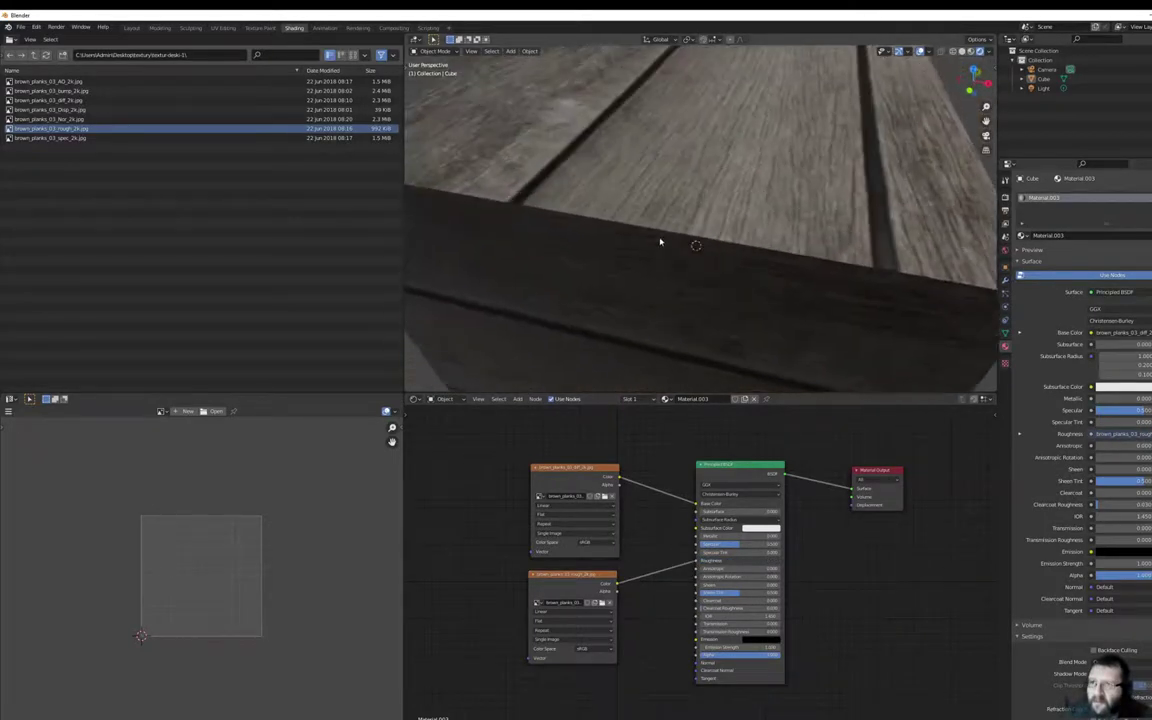
pyautogui.scroll(3, 663, 239)
pyautogui.scroll(-3, 661, 242)
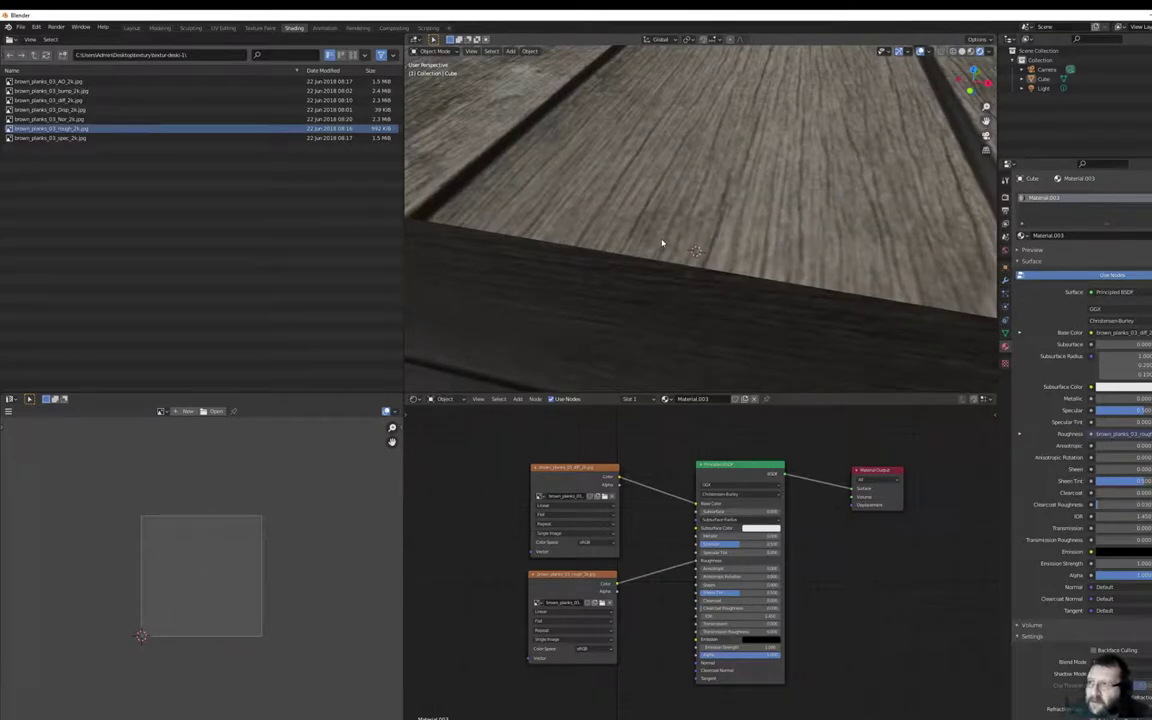
pyautogui.moveTo(660, 242)
pyautogui.mouseDown(button='middle')
pyautogui.moveTo(698, 221)
pyautogui.moveTo(527, 224)
pyautogui.moveTo(532, 270)
pyautogui.moveTo(580, 231)
pyautogui.mouseUp(button='middle')
# Zoom out and view the whole crate in Material Preview, then Rendered shading
pyautogui.click(970, 51)
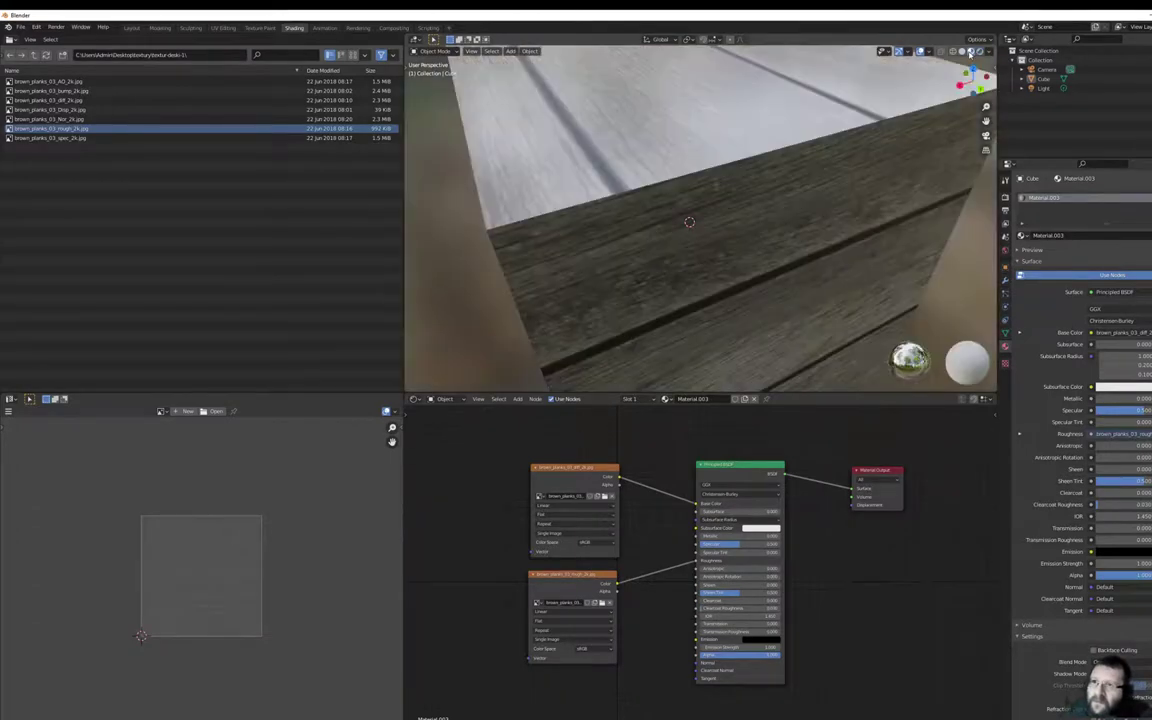
pyautogui.scroll(-5, 836, 193)
pyautogui.moveTo(836, 193)
pyautogui.mouseDown(button='middle')
pyautogui.moveTo(849, 198)
pyautogui.moveTo(851, 183)
pyautogui.moveTo(878, 211)
pyautogui.moveTo(782, 174)
pyautogui.moveTo(870, 193)
pyautogui.mouseUp(button='middle')
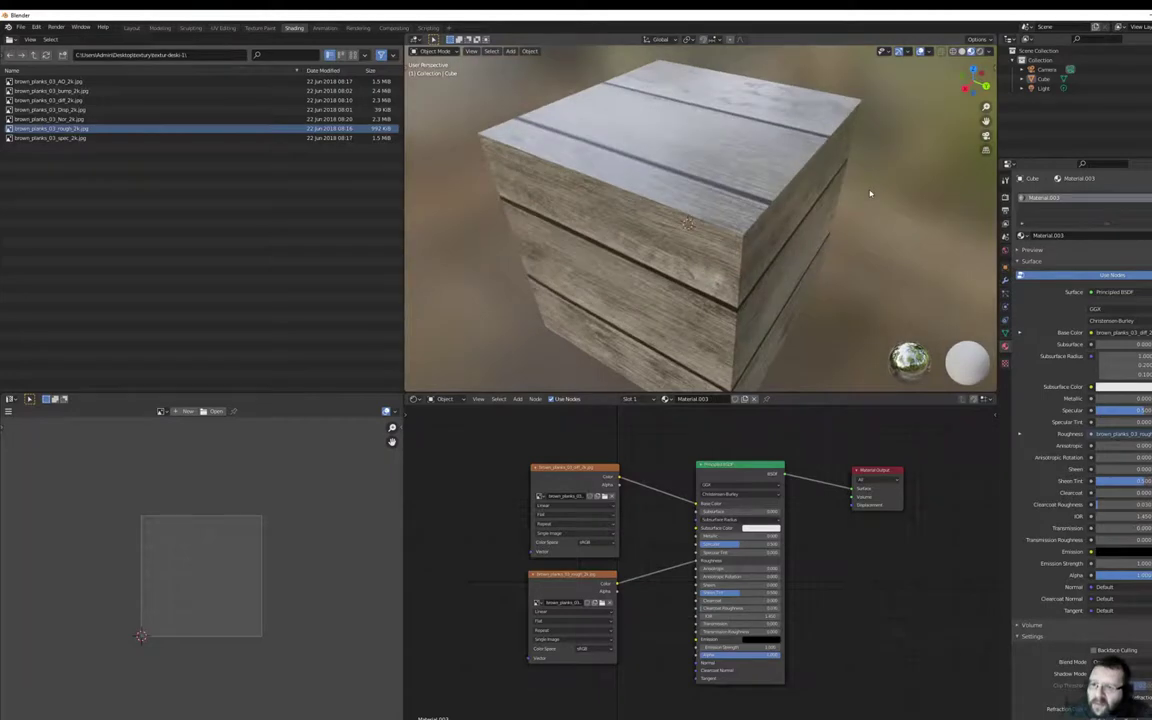
pyautogui.click(980, 51)
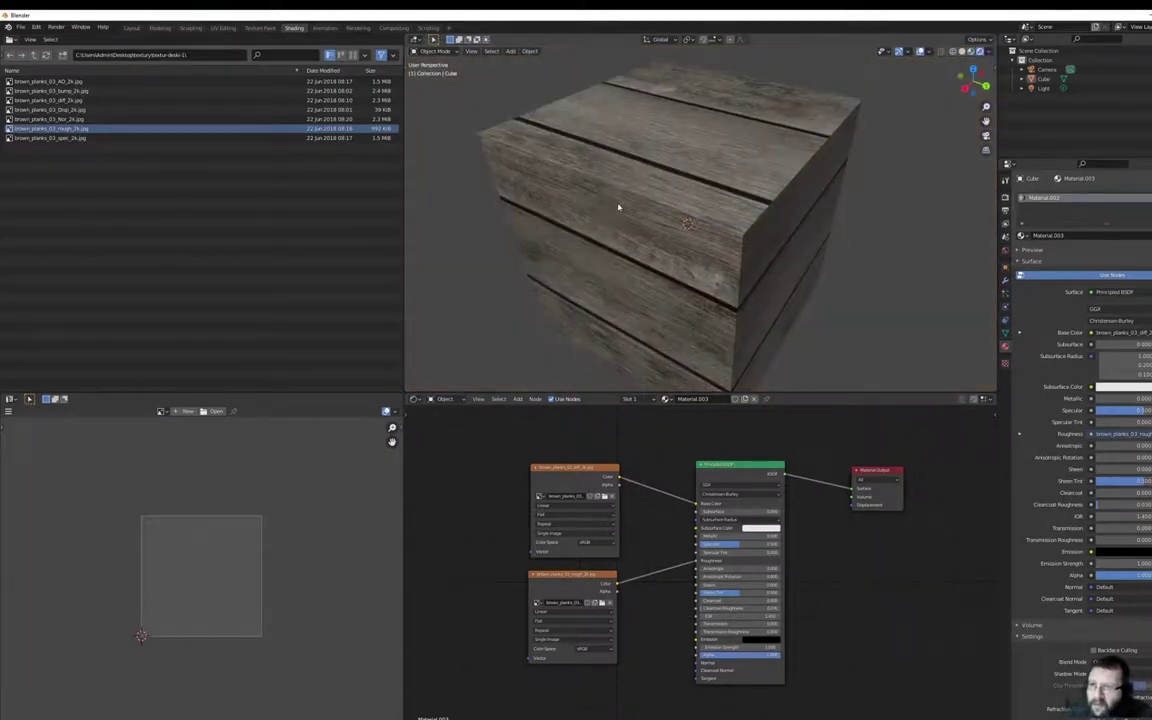
pyautogui.scroll(-2, 618, 207)
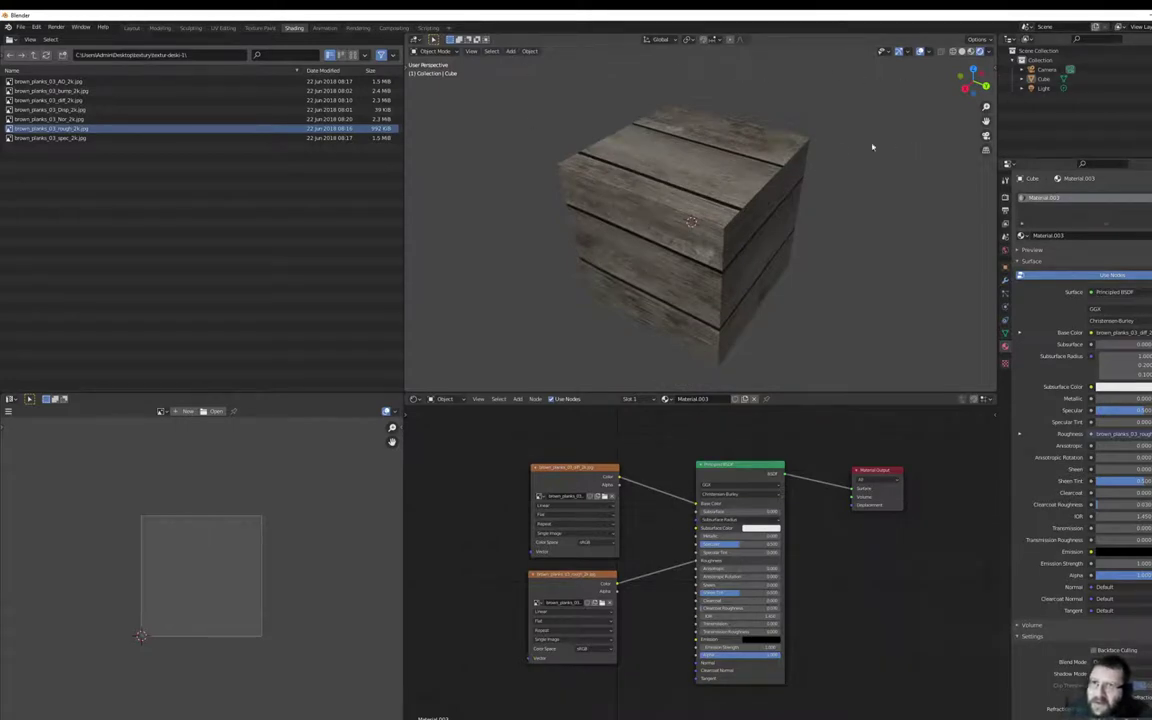
# Toggle the camera view with Numpad 0 to check the crate's framing, ending in camera view
pyautogui.press('KP_0')
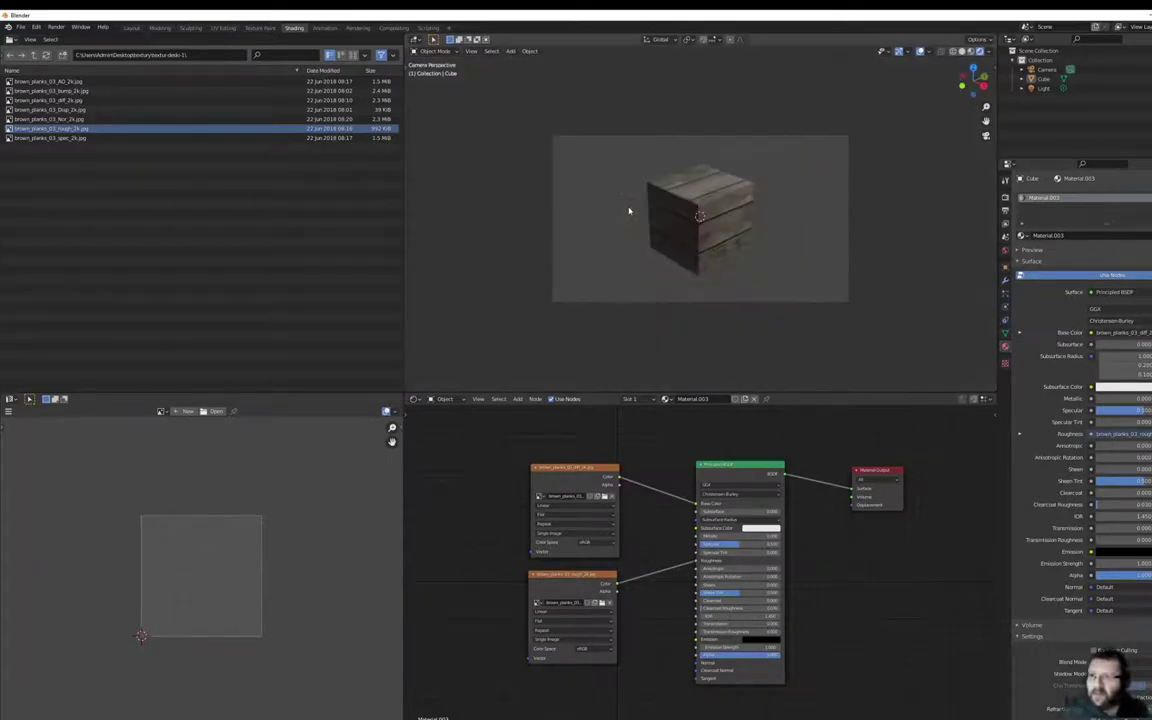
pyautogui.scroll(2, 629, 211)
pyautogui.scroll(3, 629, 211)
pyautogui.scroll(-5, 707, 134)
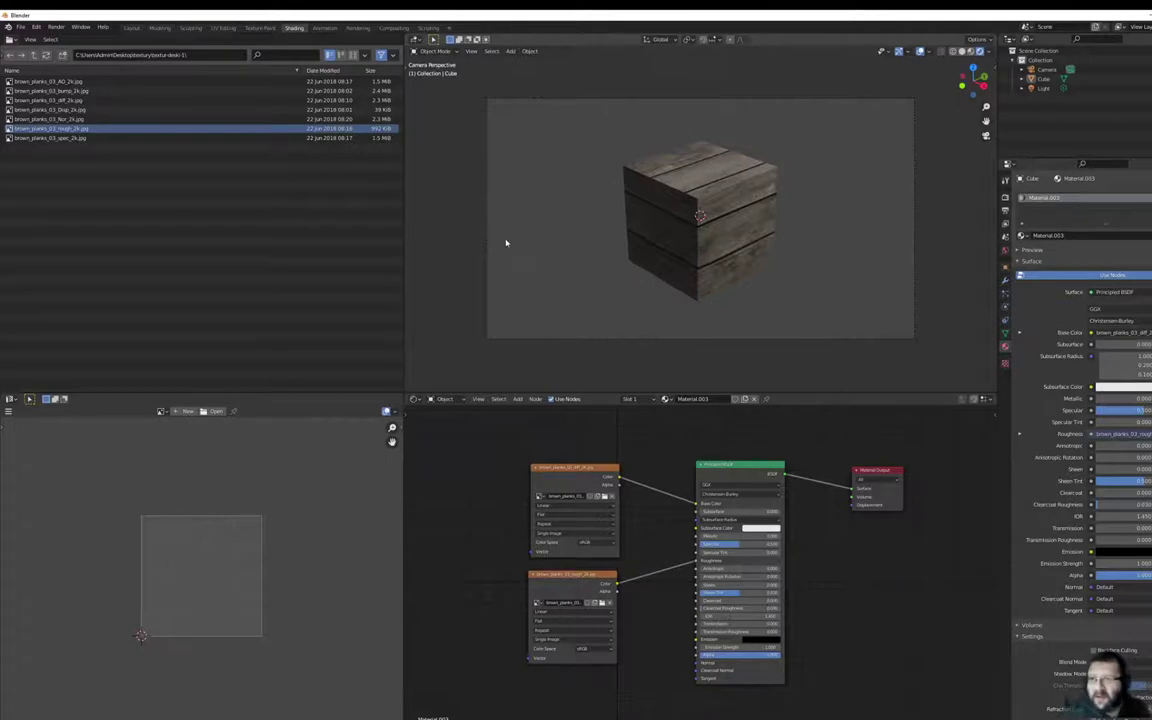
pyautogui.press('KP_0')
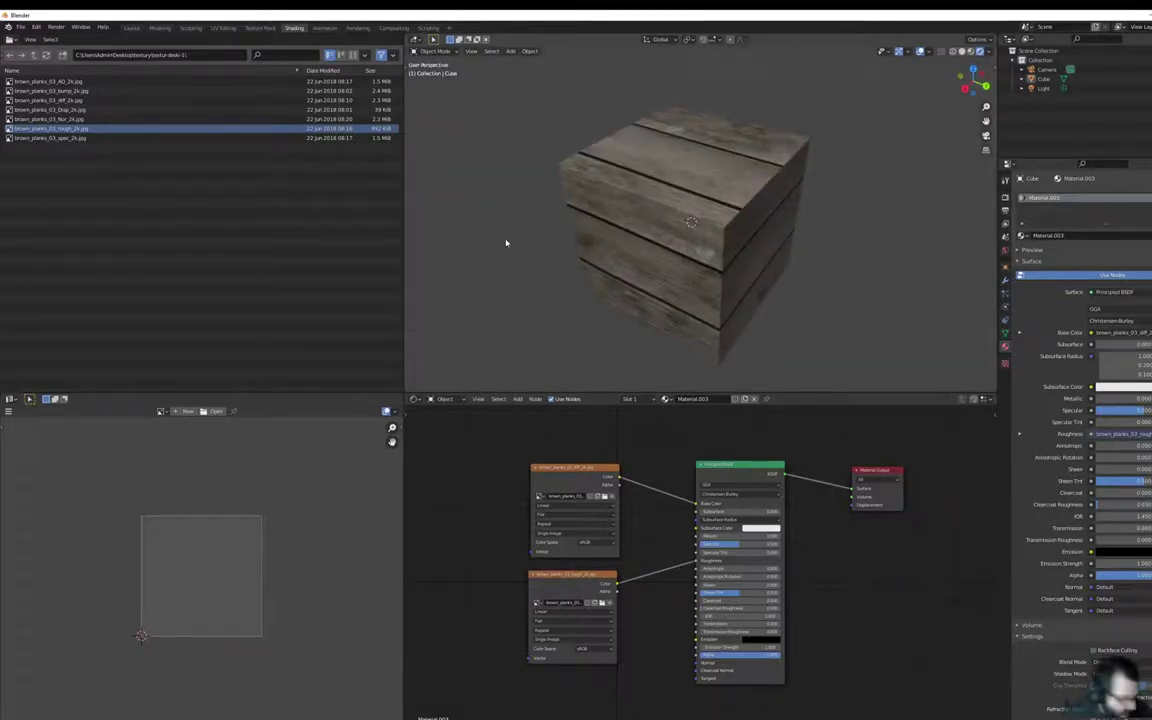
pyautogui.press('KP_0')
pyautogui.press('KP_0')
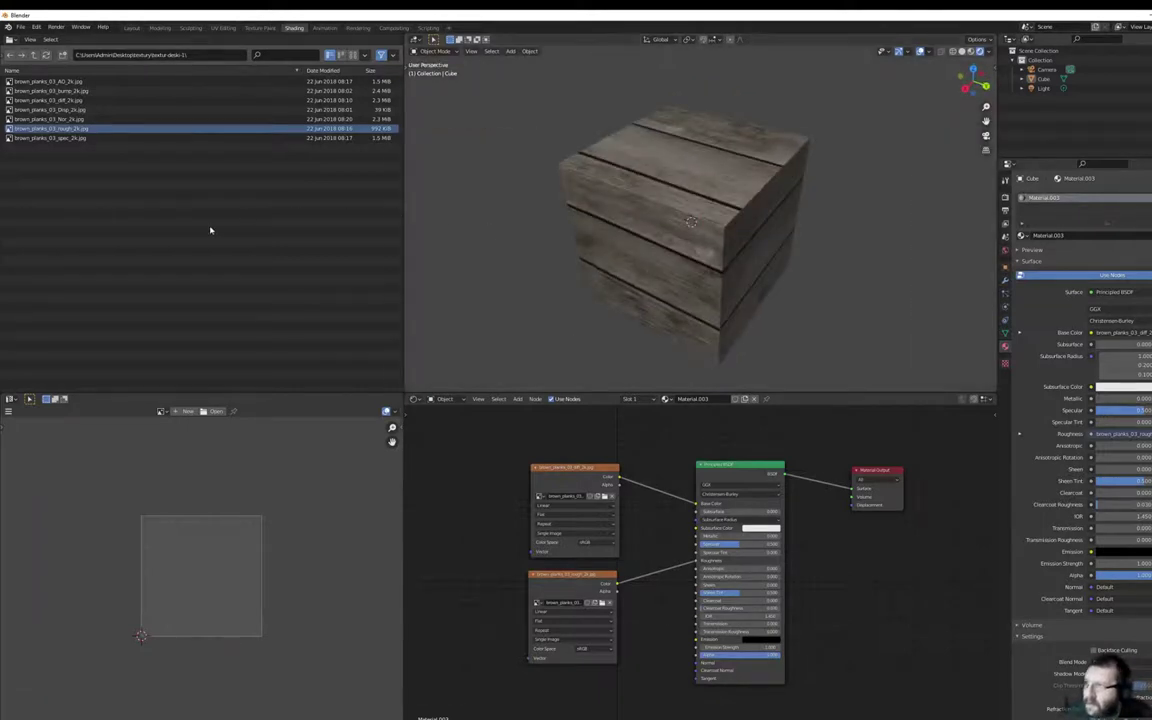
# Move the existing nodes up and add brown_planks_03_Nor_2k.jpg as an image node below them
pyautogui.moveTo(572, 469); pyautogui.dragTo(569, 426)
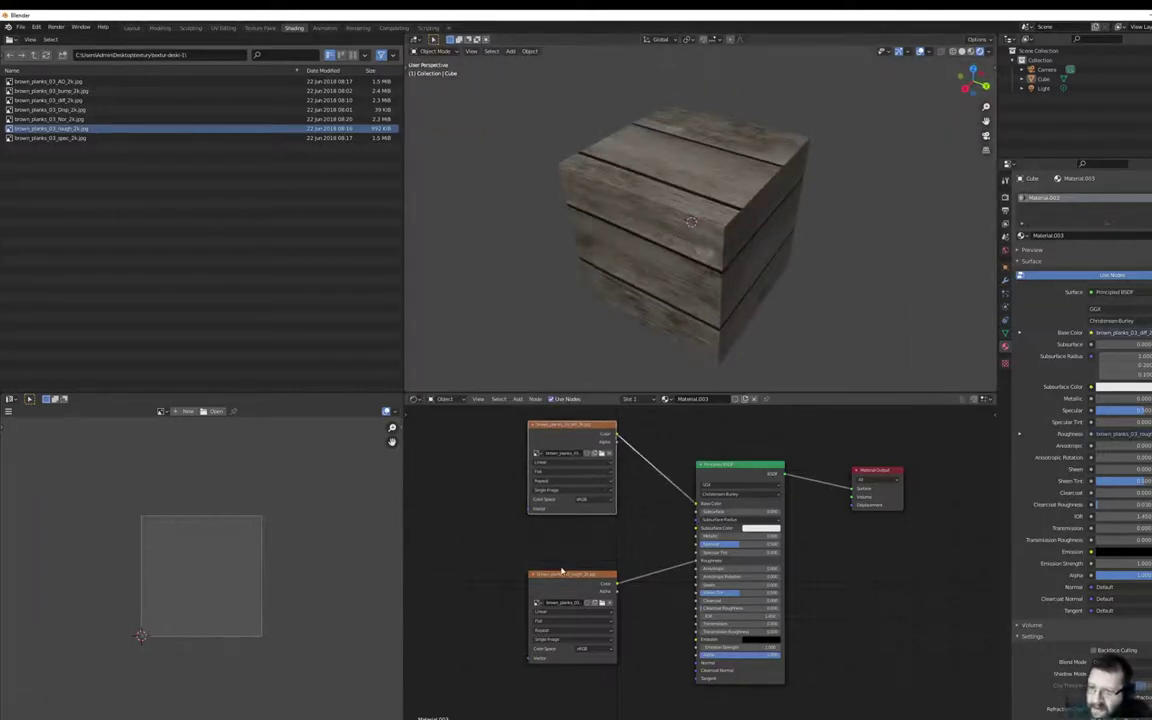
pyautogui.moveTo(562, 571); pyautogui.dragTo(562, 522)
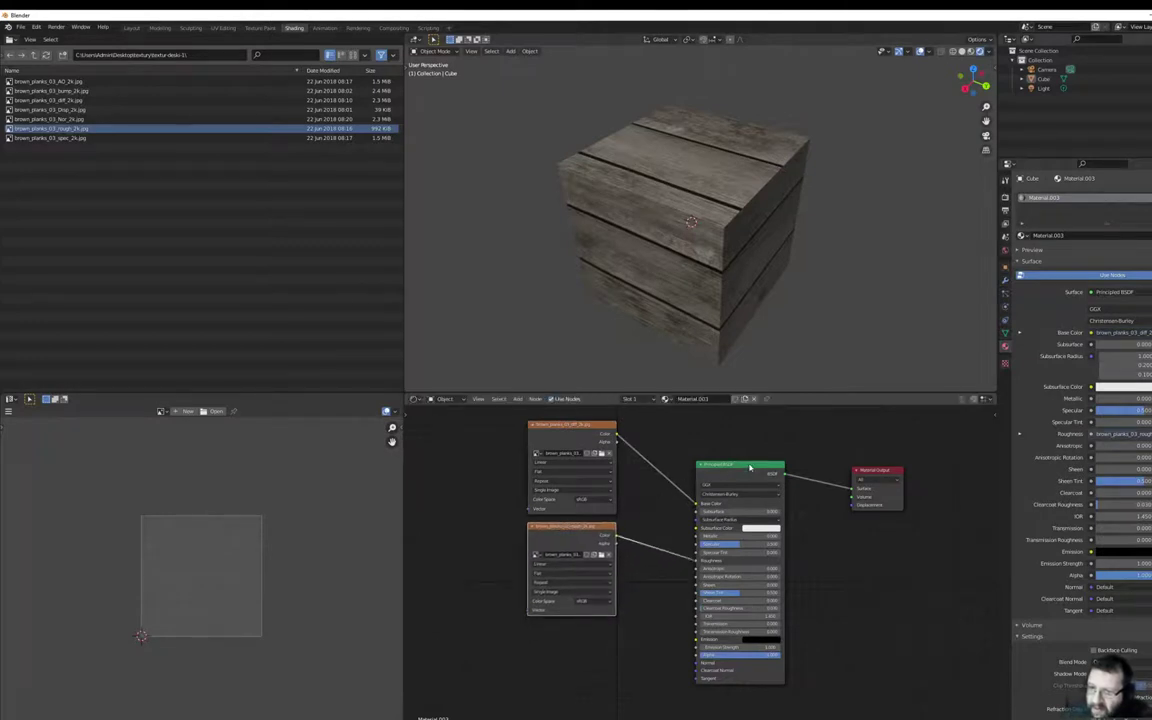
pyautogui.moveTo(750, 467); pyautogui.dragTo(740, 427)
pyautogui.moveTo(897, 472); pyautogui.dragTo(905, 427)
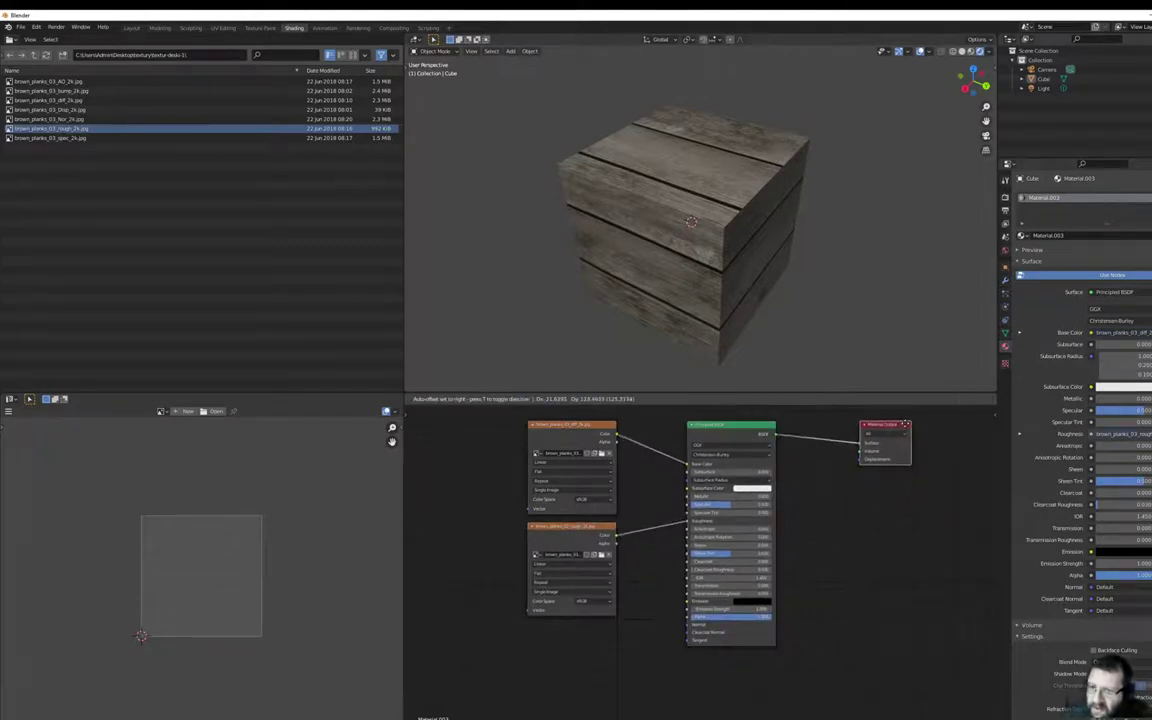
pyautogui.click(20, 119)
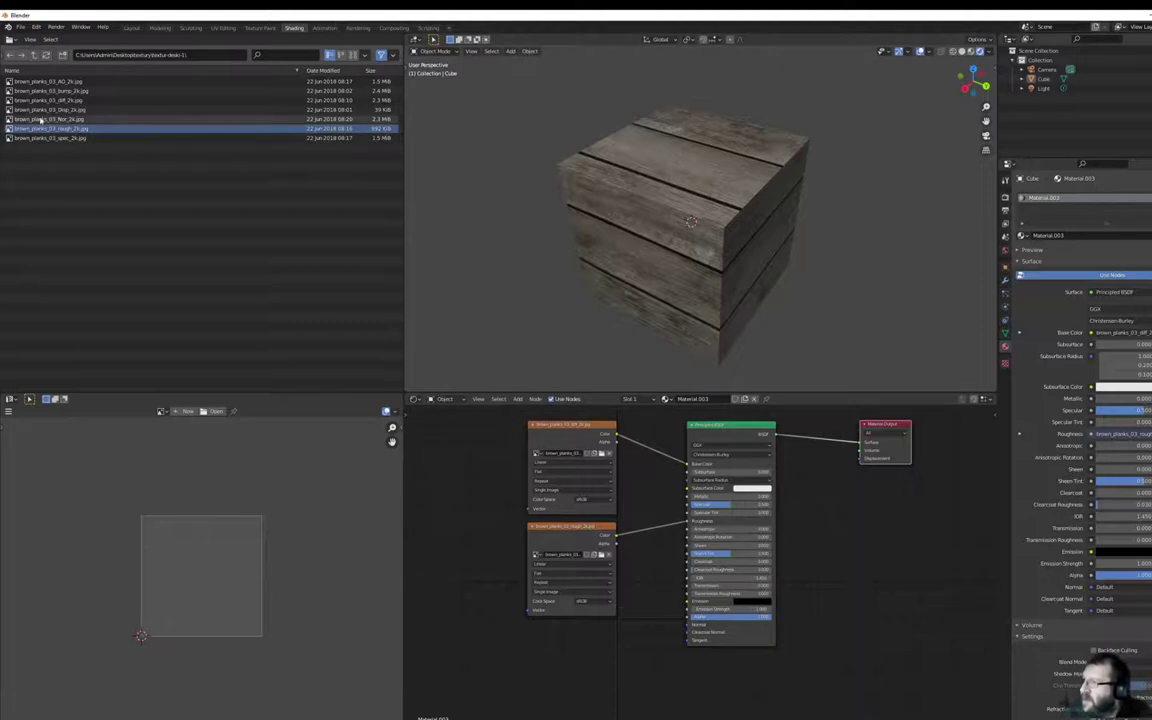
pyautogui.moveTo(8, 118); pyautogui.dragTo(536, 645)
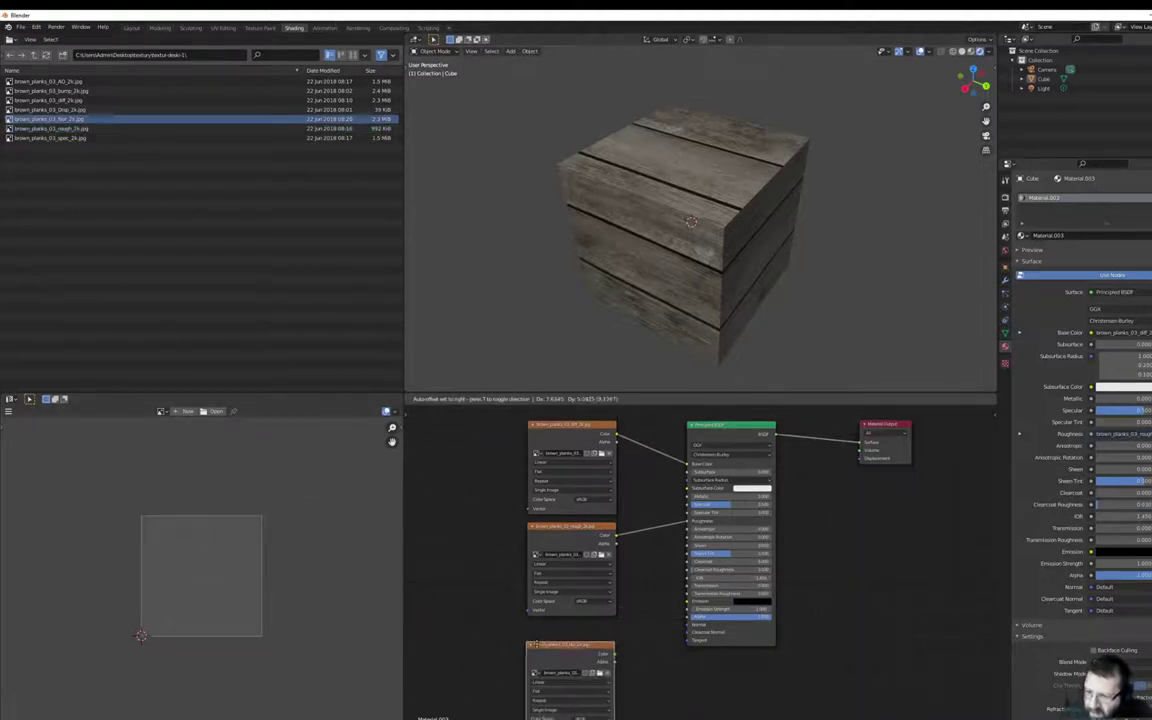
pyautogui.click(537, 636)
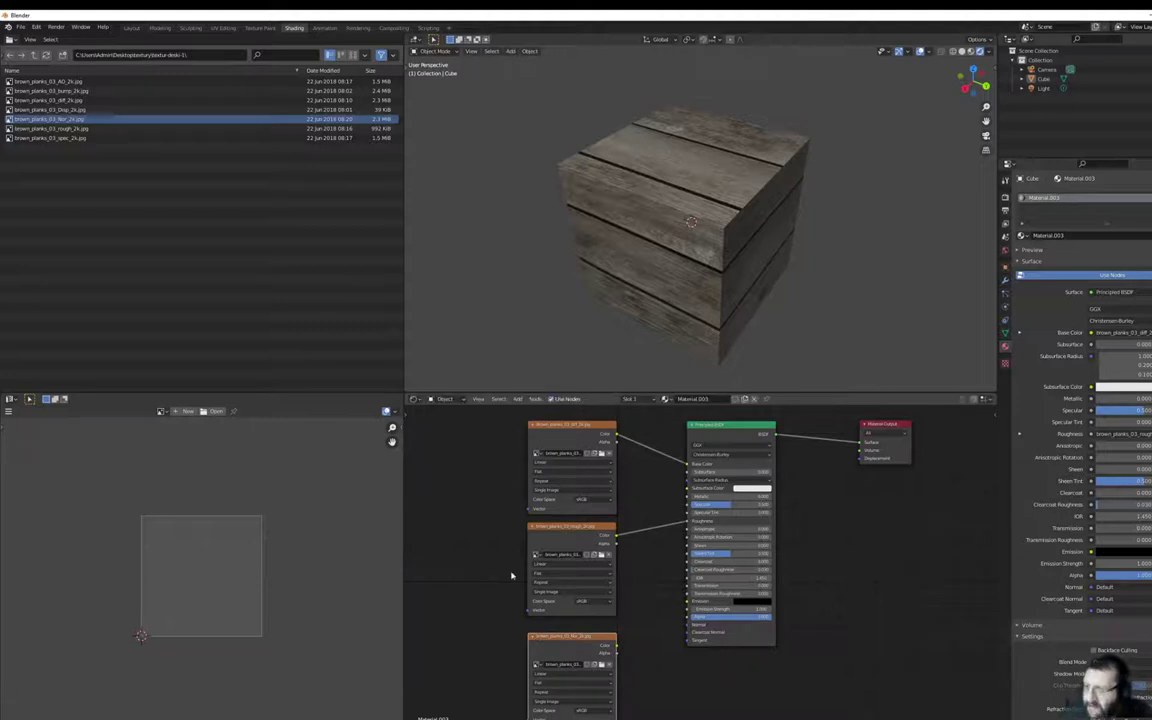
# Add a Normal Map node and wire the normal image through it into the BSDF Normal
pyautogui.click(517, 399)
pyautogui.moveTo(533, 471)
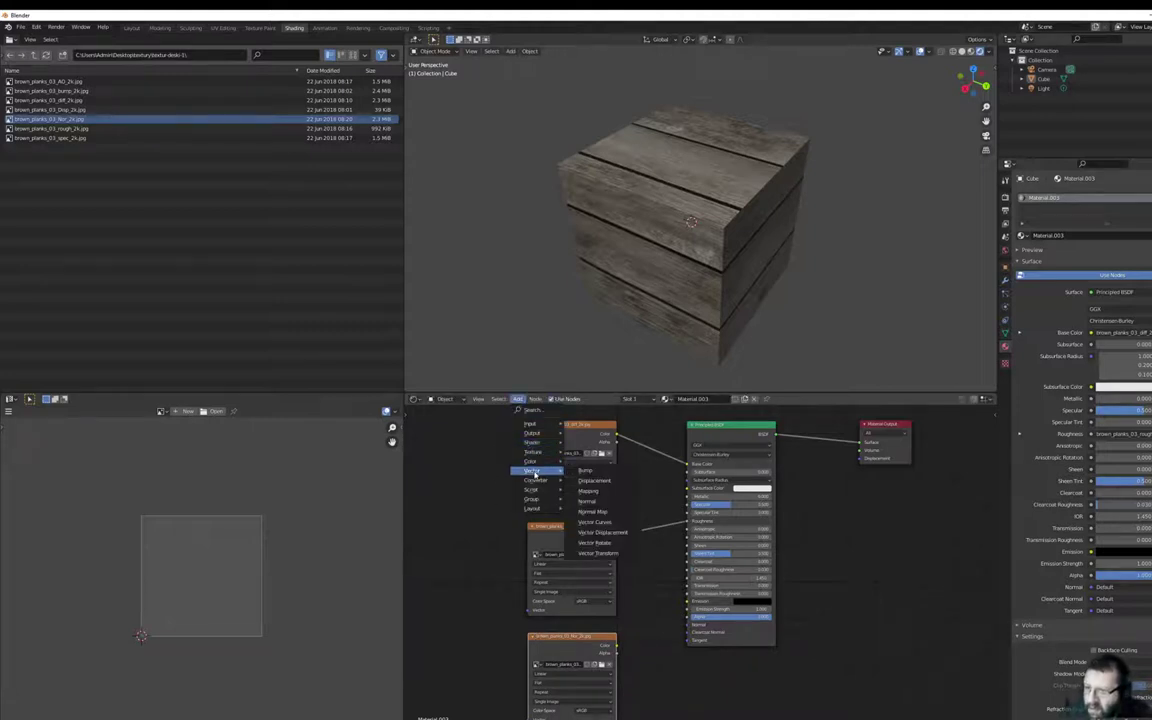
pyautogui.click(592, 511)
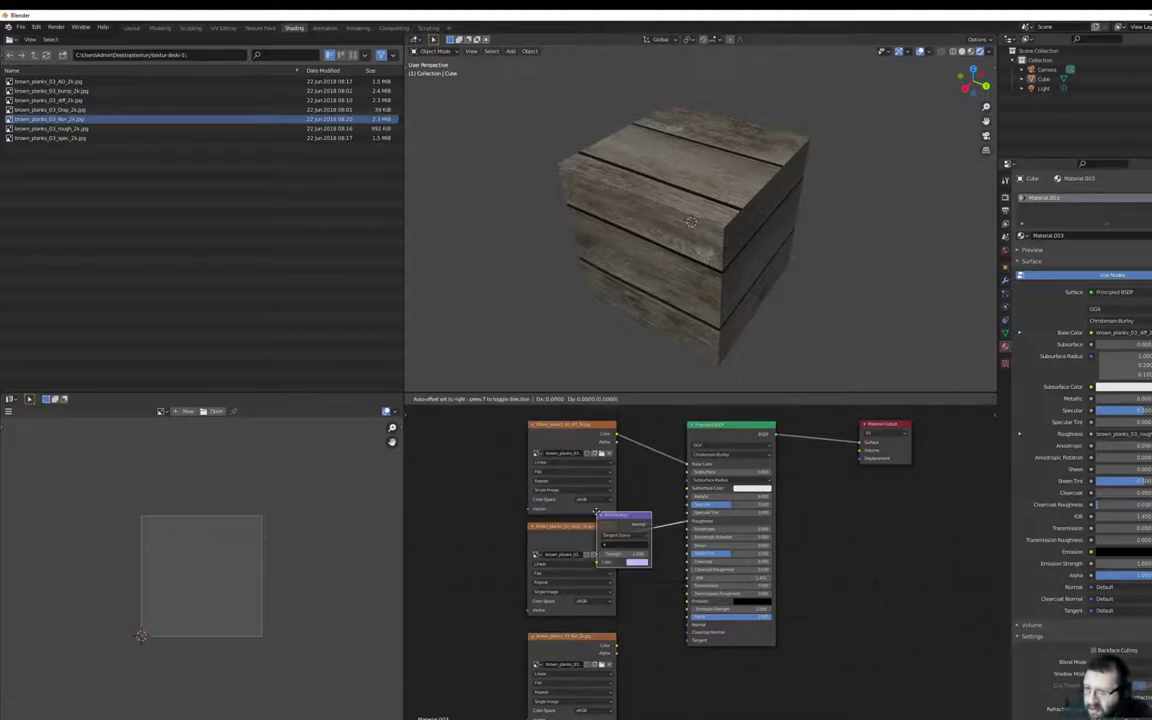
pyautogui.click(629, 639)
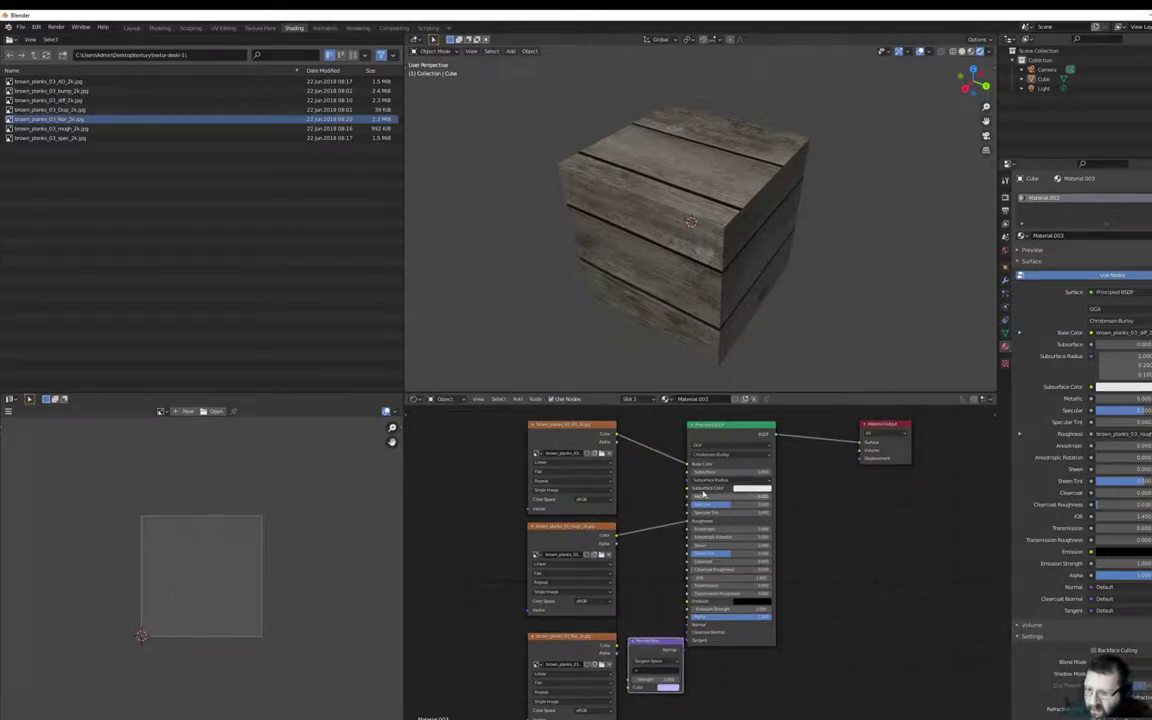
pyautogui.moveTo(741, 433); pyautogui.dragTo(799, 435)
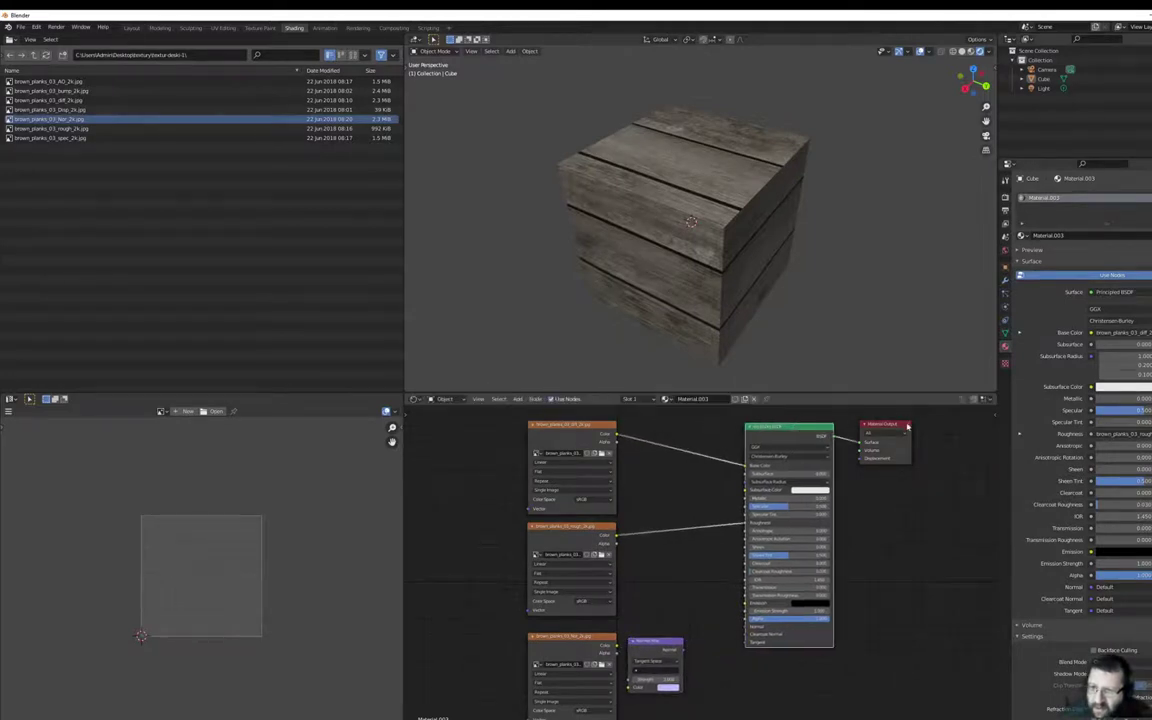
pyautogui.moveTo(907, 426); pyautogui.dragTo(969, 419)
pyautogui.moveTo(650, 641); pyautogui.dragTo(684, 623)
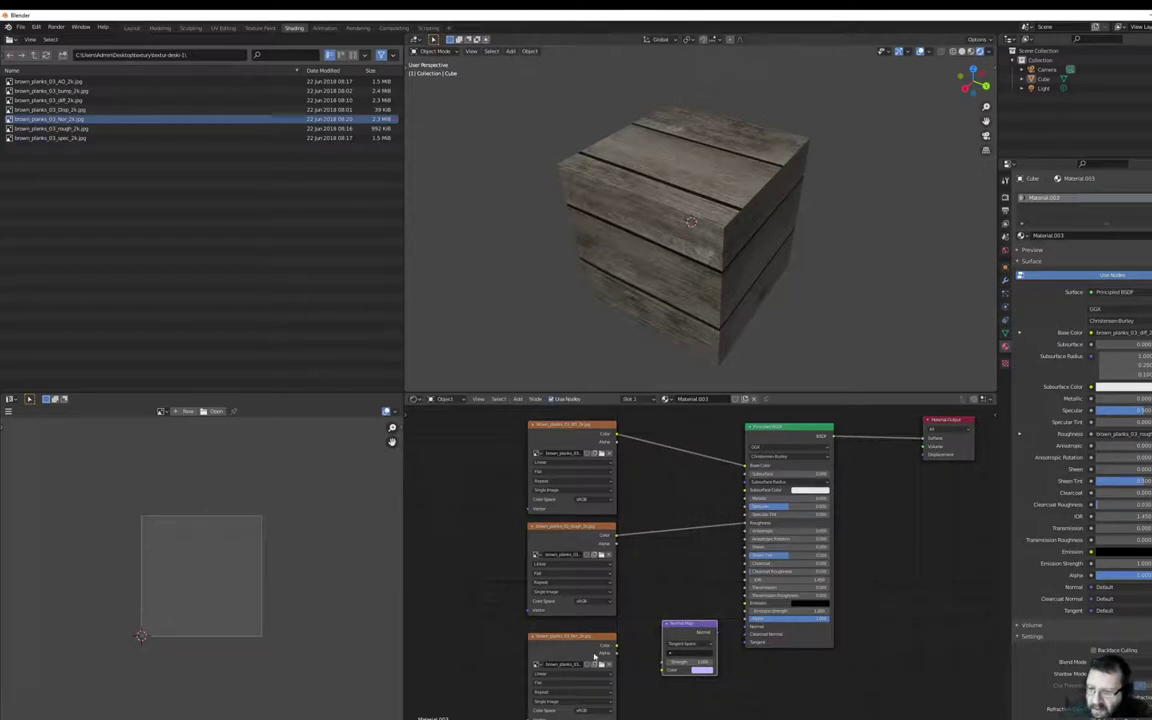
pyautogui.moveTo(594, 638); pyautogui.dragTo(662, 669)
pyautogui.moveTo(716, 632); pyautogui.dragTo(750, 626)
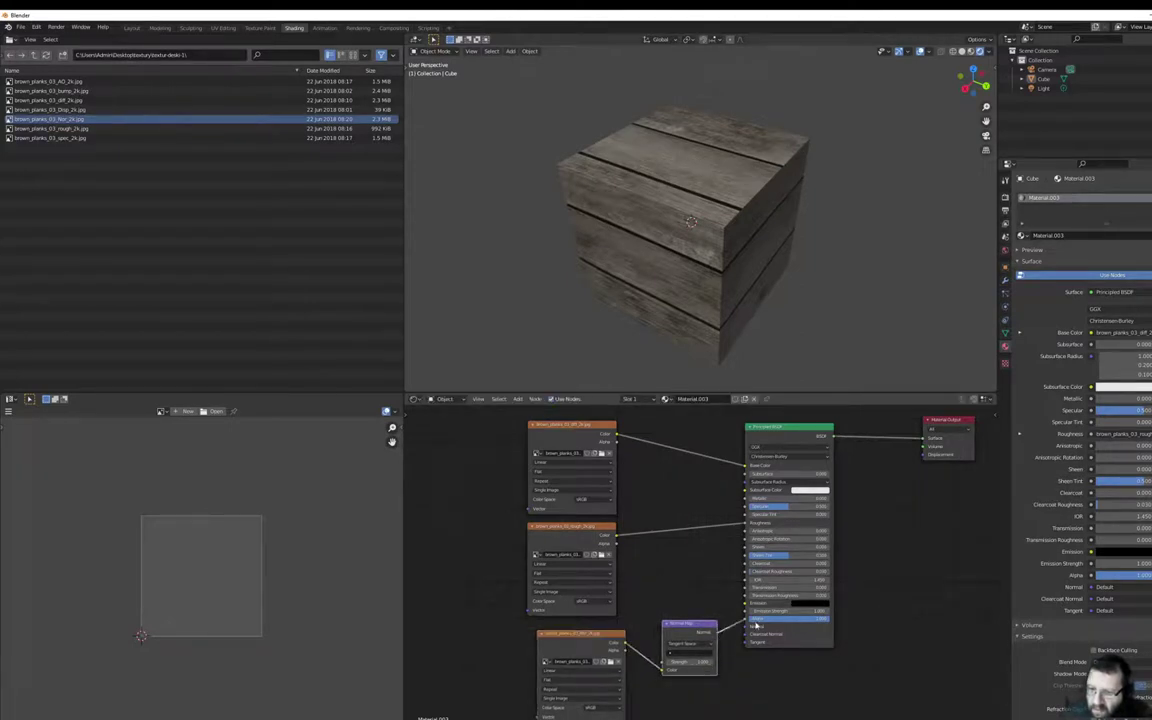
pyautogui.moveTo(625, 242); pyautogui.dragTo(631, 232, button='middle')
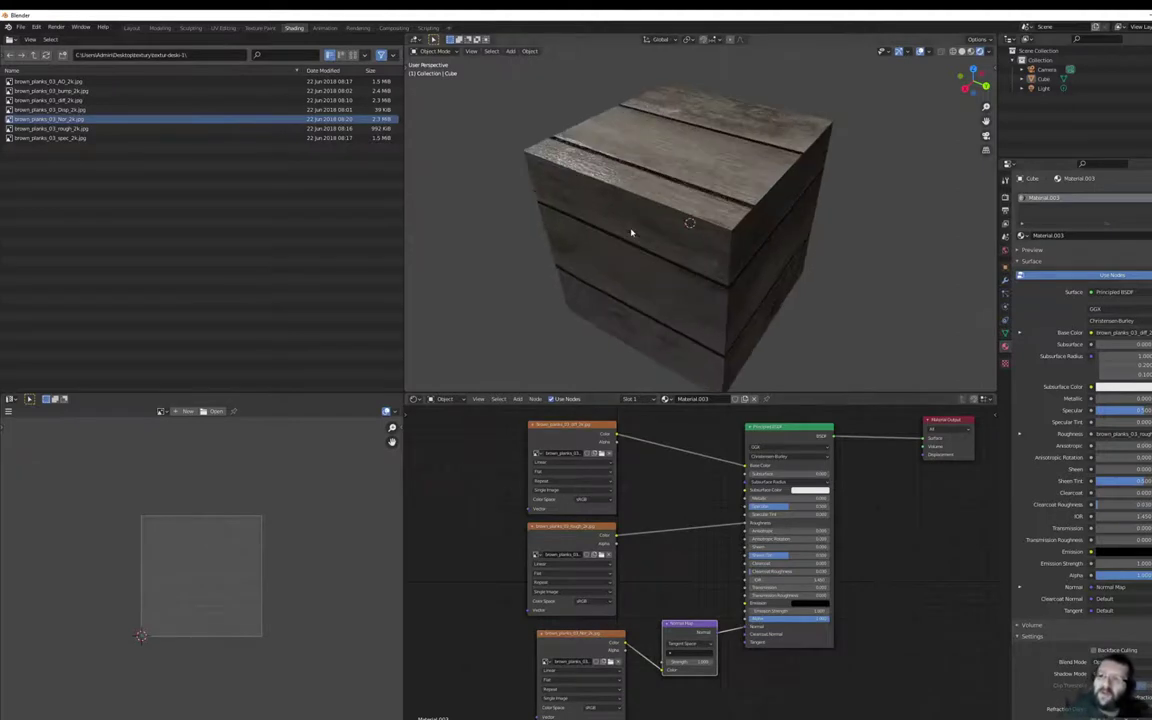
pyautogui.scroll(2, 631, 232)
pyautogui.moveTo(557, 182); pyautogui.dragTo(510, 200, button='middle')
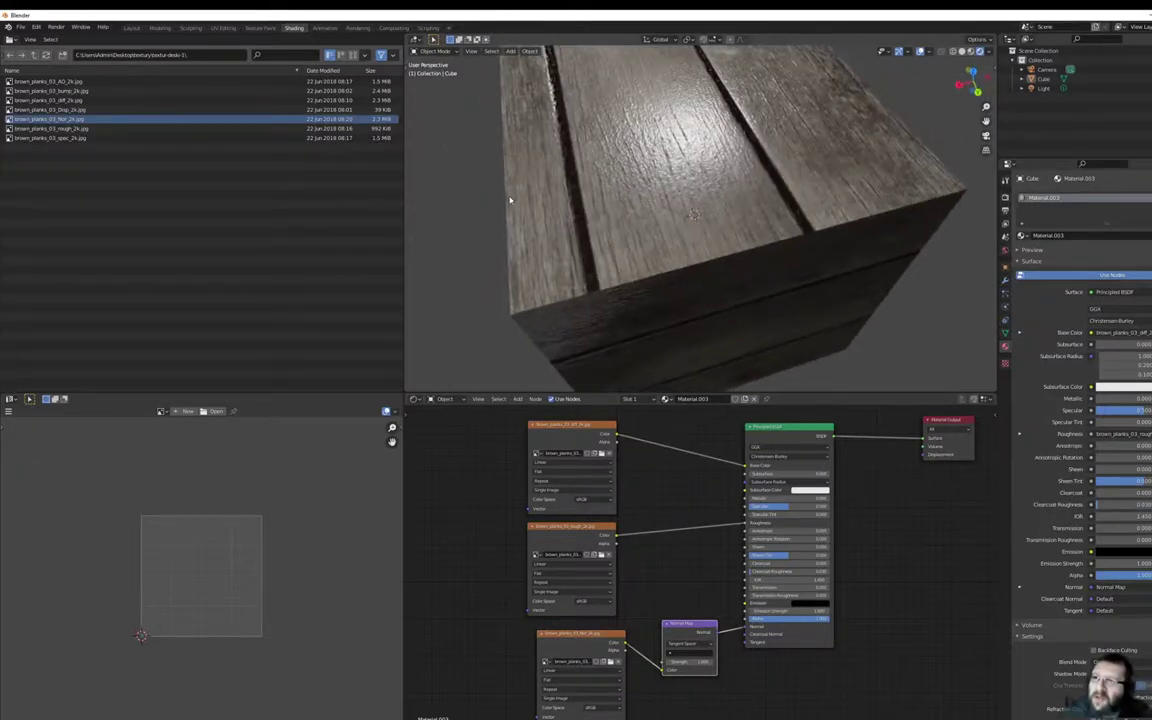
pyautogui.moveTo(609, 128)
pyautogui.mouseDown(button='middle')
pyautogui.moveTo(609, 185)
pyautogui.moveTo(527, 141)
pyautogui.moveTo(501, 141)
pyautogui.moveTo(532, 148)
pyautogui.mouseUp(button='middle')
pyautogui.scroll(3, 613, 145)
pyautogui.scroll(1, 616, 160)
pyautogui.scroll(-2, 609, 183)
pyautogui.scroll(-1, 608, 177)
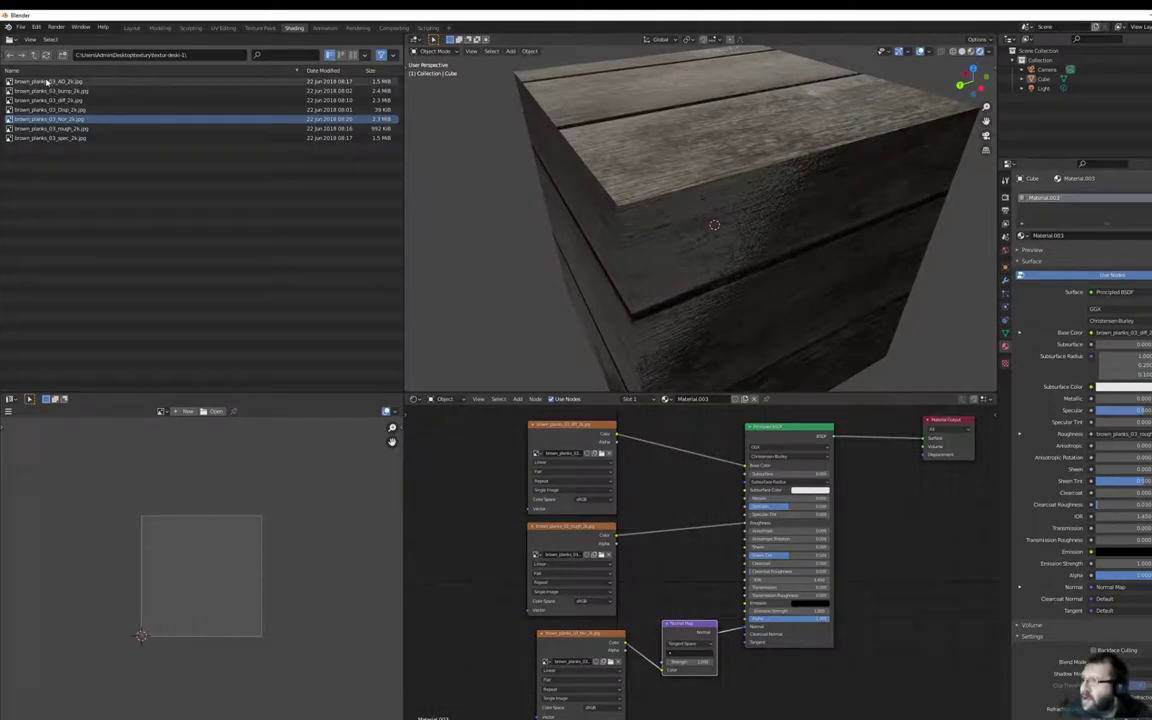
pyautogui.click(49, 83)
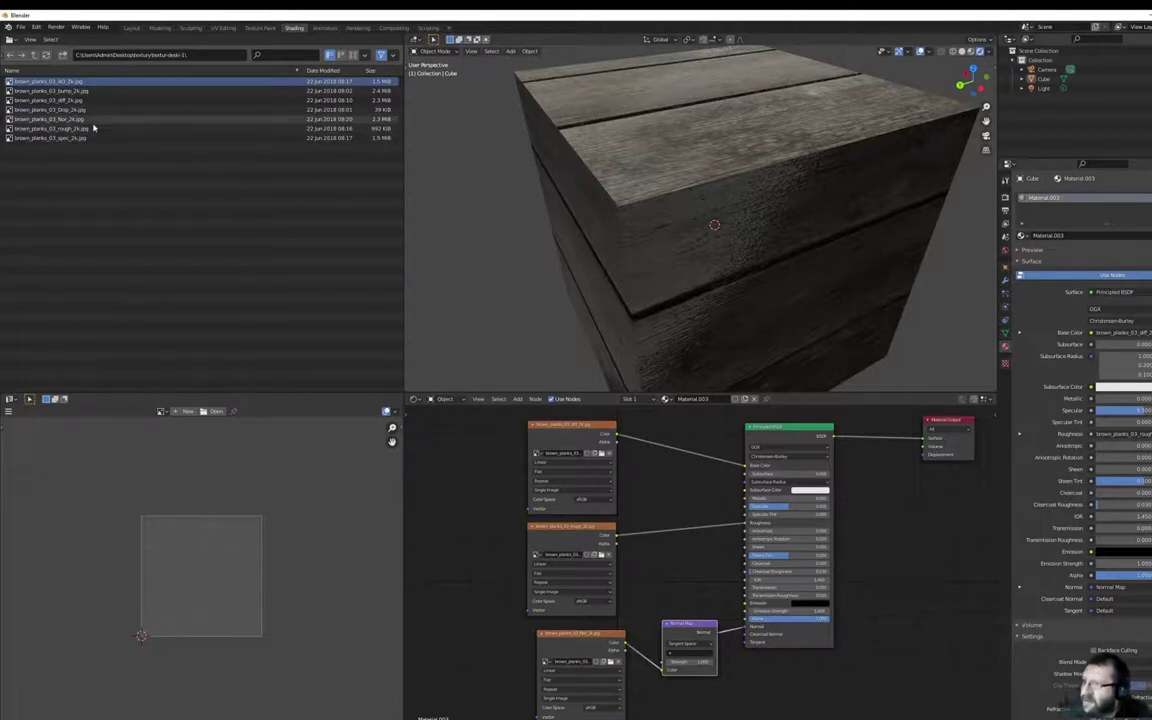
pyautogui.click(42, 110)
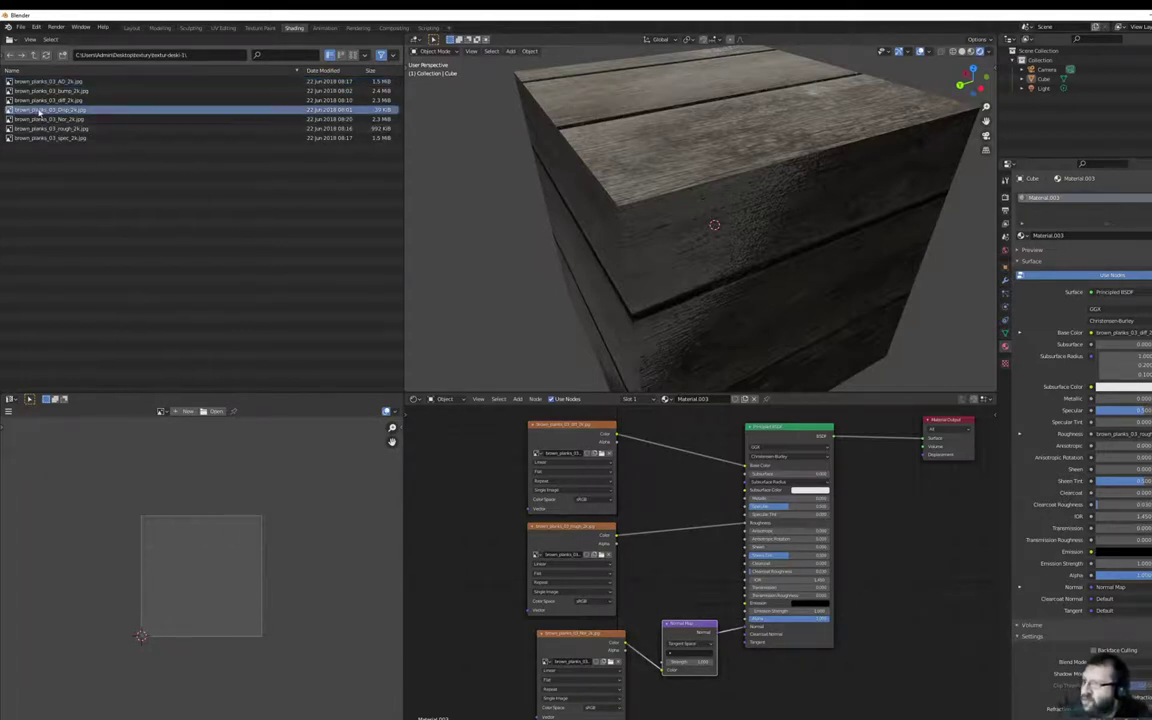
pyautogui.scroll(-5, 556, 232)
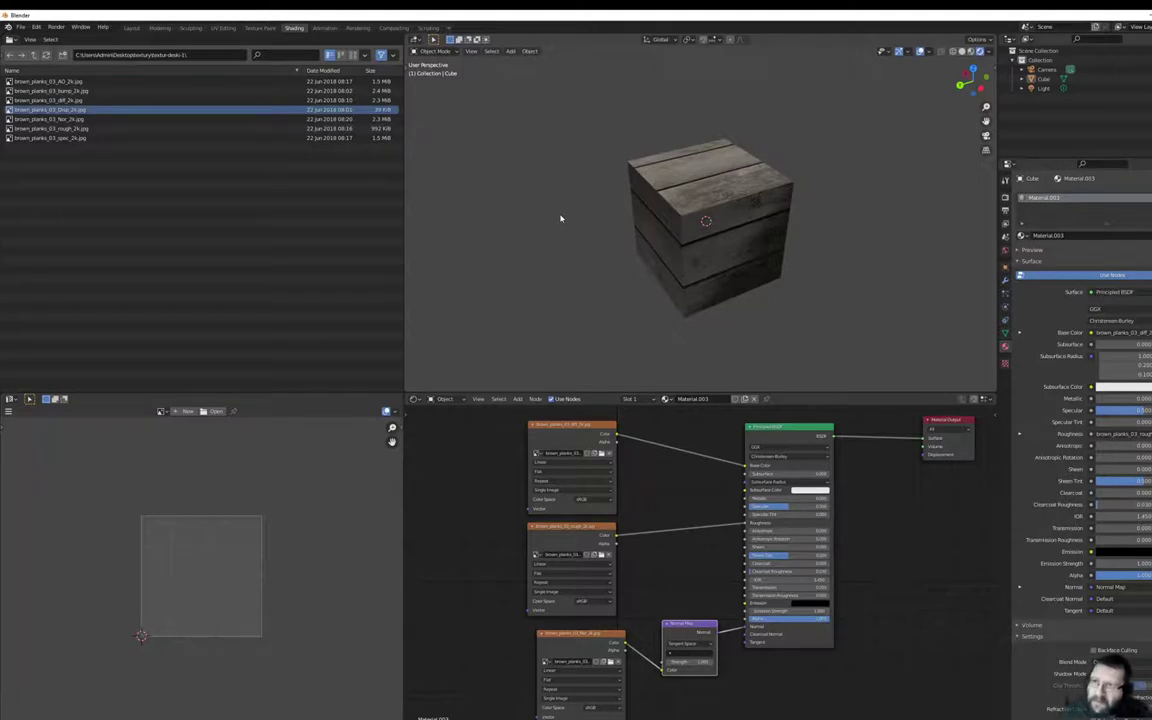
pyautogui.scroll(1, 560, 218)
pyautogui.scroll(-2, 560, 218)
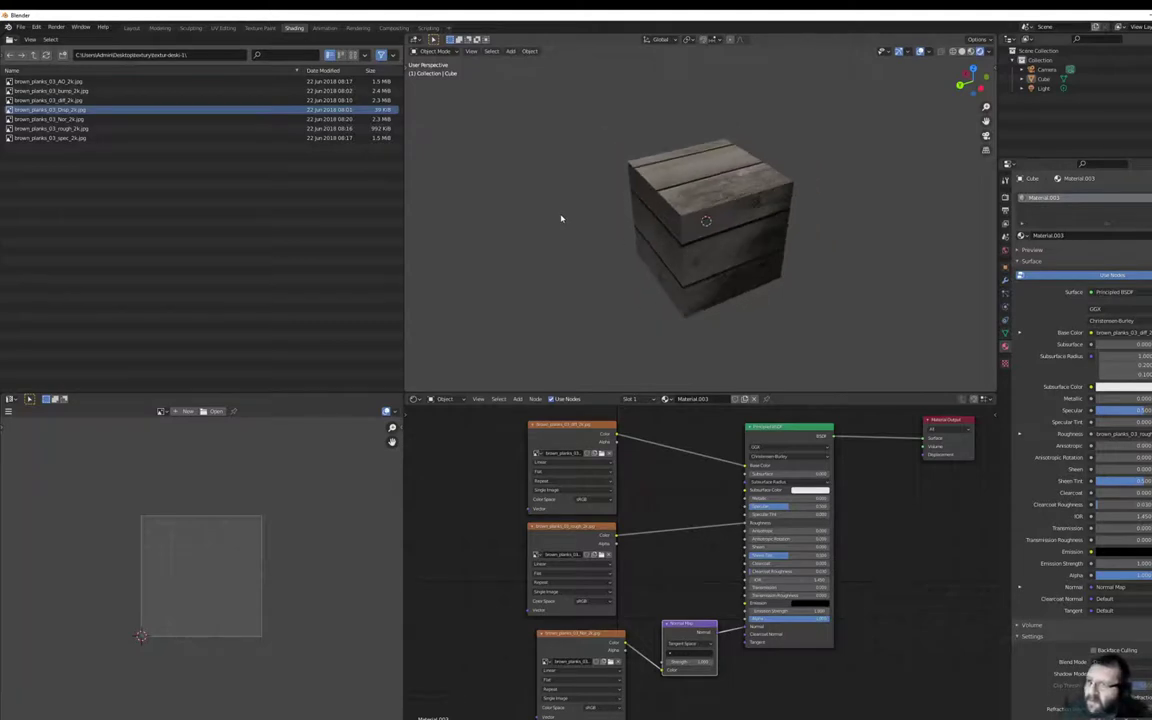
pyautogui.scroll(-1, 560, 218)
pyautogui.moveTo(623, 236)
pyautogui.mouseDown(button='middle')
pyautogui.moveTo(648, 213)
pyautogui.moveTo(607, 165)
pyautogui.moveTo(576, 200)
pyautogui.moveTo(622, 206)
pyautogui.mouseUp(button='middle')
pyautogui.scroll(-2, 600, 211)
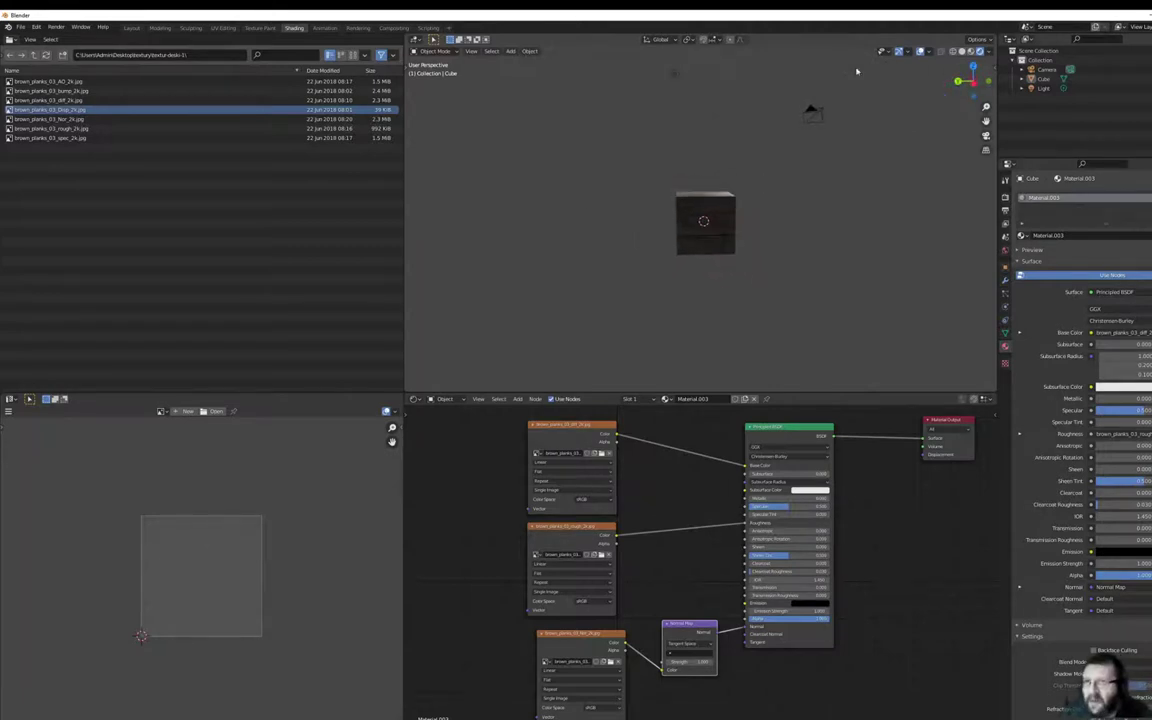
pyautogui.scroll(6, 553, 206)
pyautogui.scroll(-3, 553, 206)
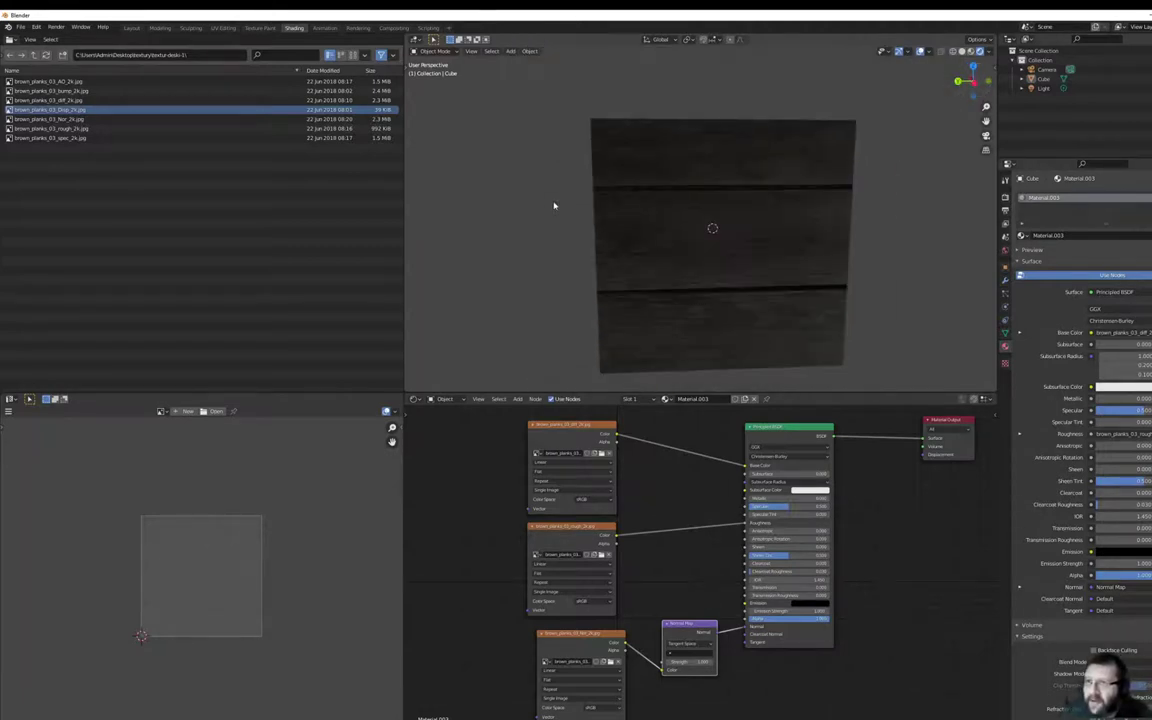
pyautogui.moveTo(553, 206); pyautogui.dragTo(618, 230, button='middle')
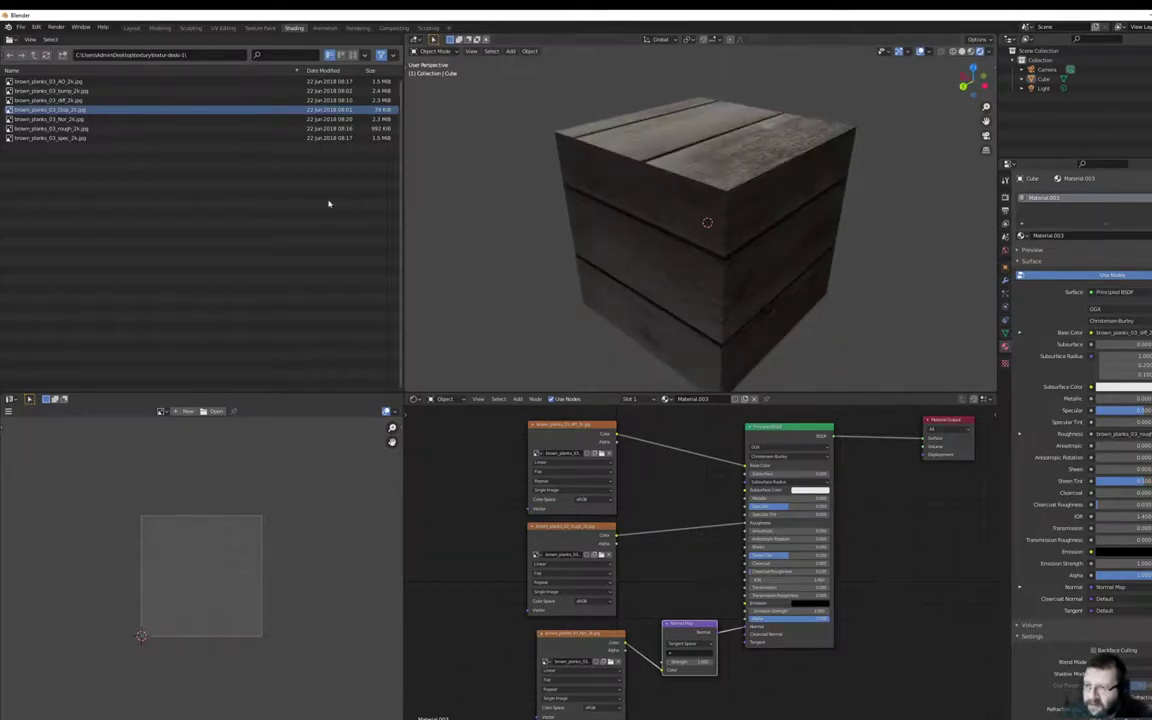
pyautogui.click(128, 27)
pyautogui.scroll(-3, 432, 244)
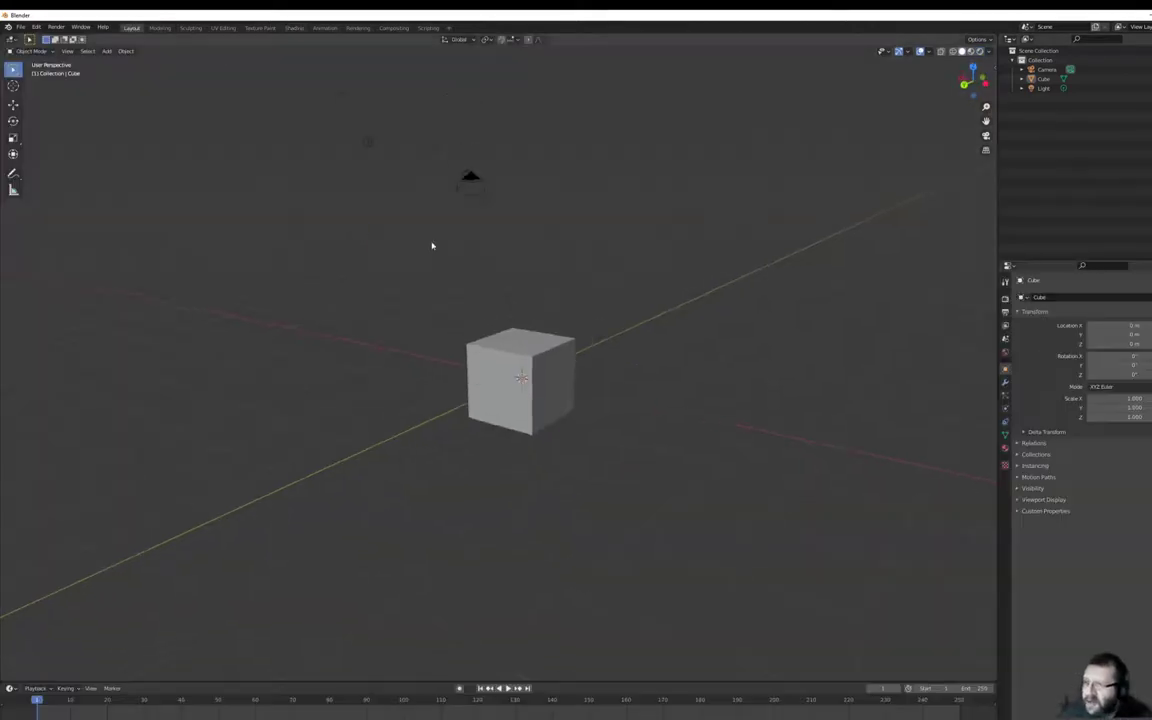
pyautogui.scroll(5, 483, 321)
pyautogui.moveTo(507, 317)
pyautogui.mouseDown(button='middle')
pyautogui.moveTo(121, 211)
pyautogui.moveTo(591, 319)
pyautogui.moveTo(211, 350)
pyautogui.mouseUp(button='middle')
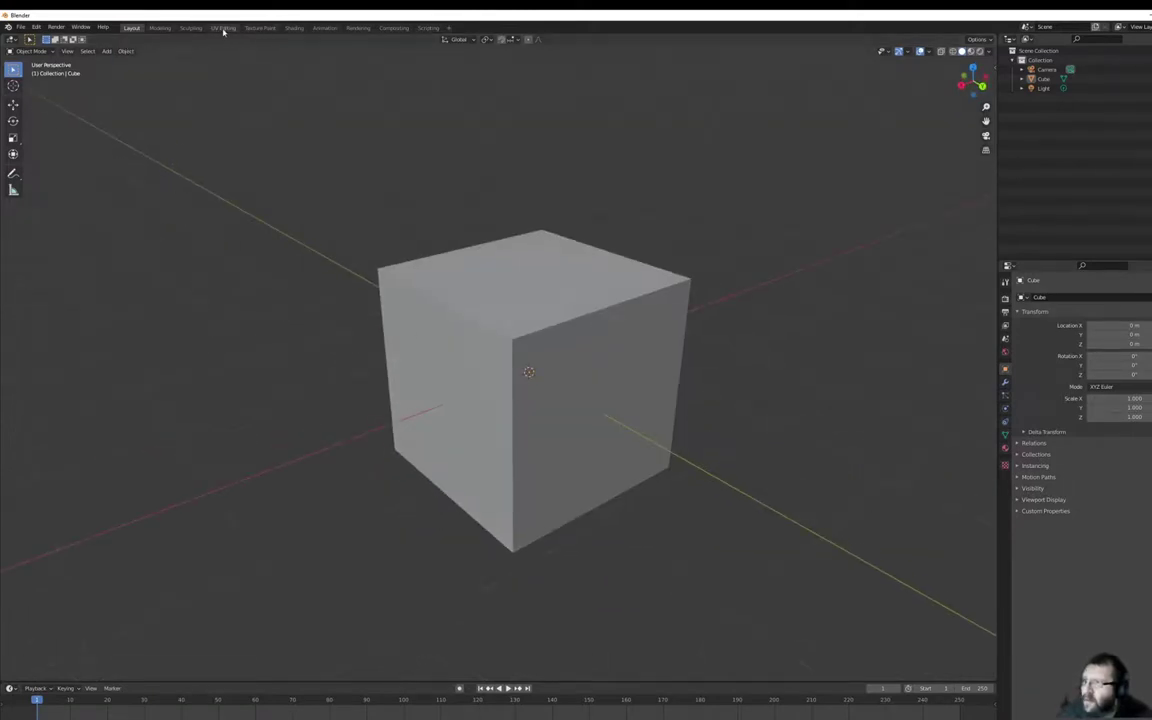
pyautogui.click(294, 28)
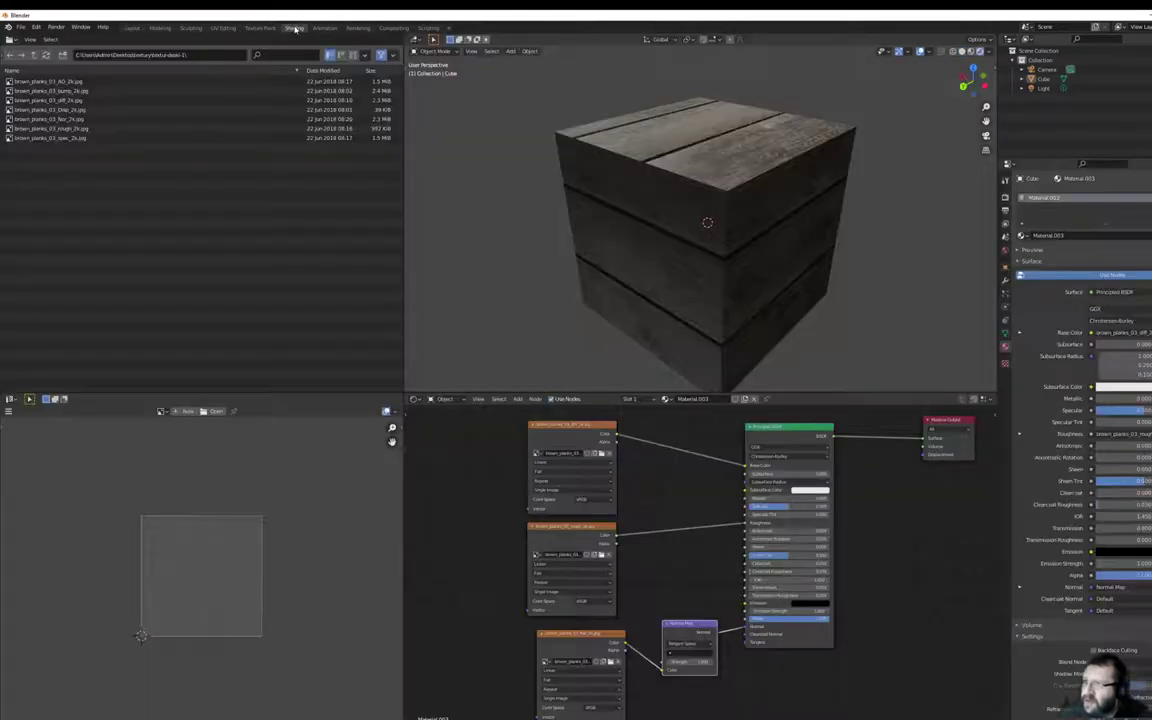
# View the World shader nodes, then switch the node editor back to Object to show Material.003
pyautogui.click(446, 399)
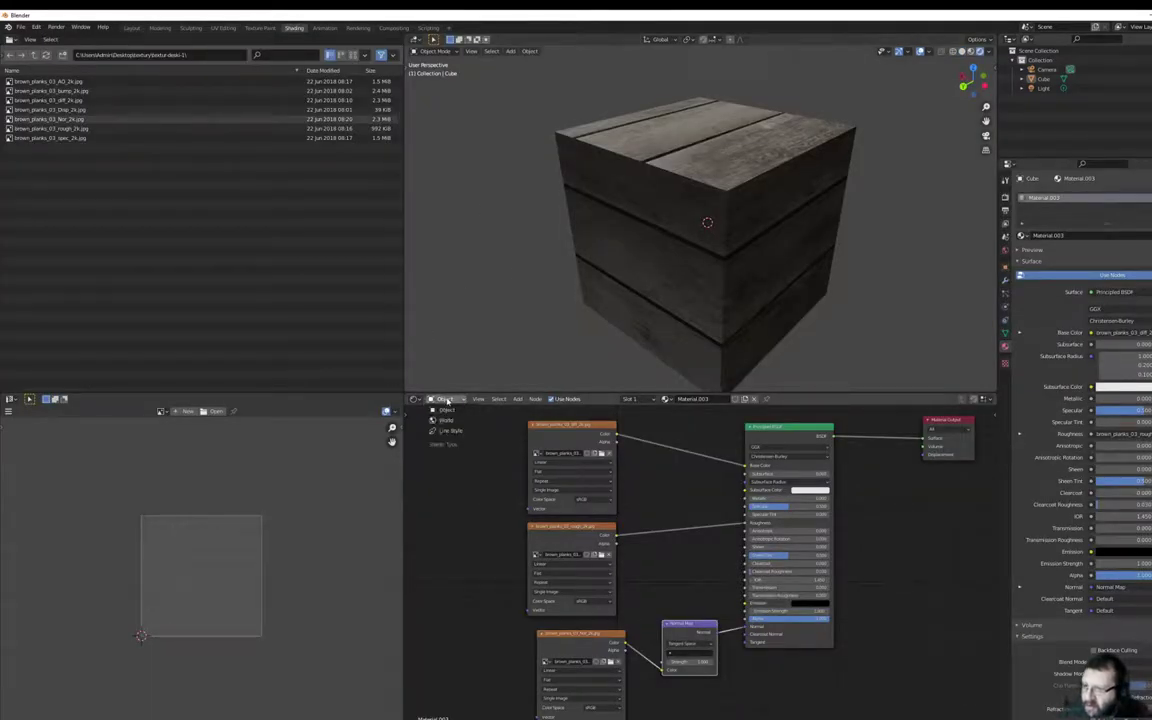
pyautogui.click(444, 421)
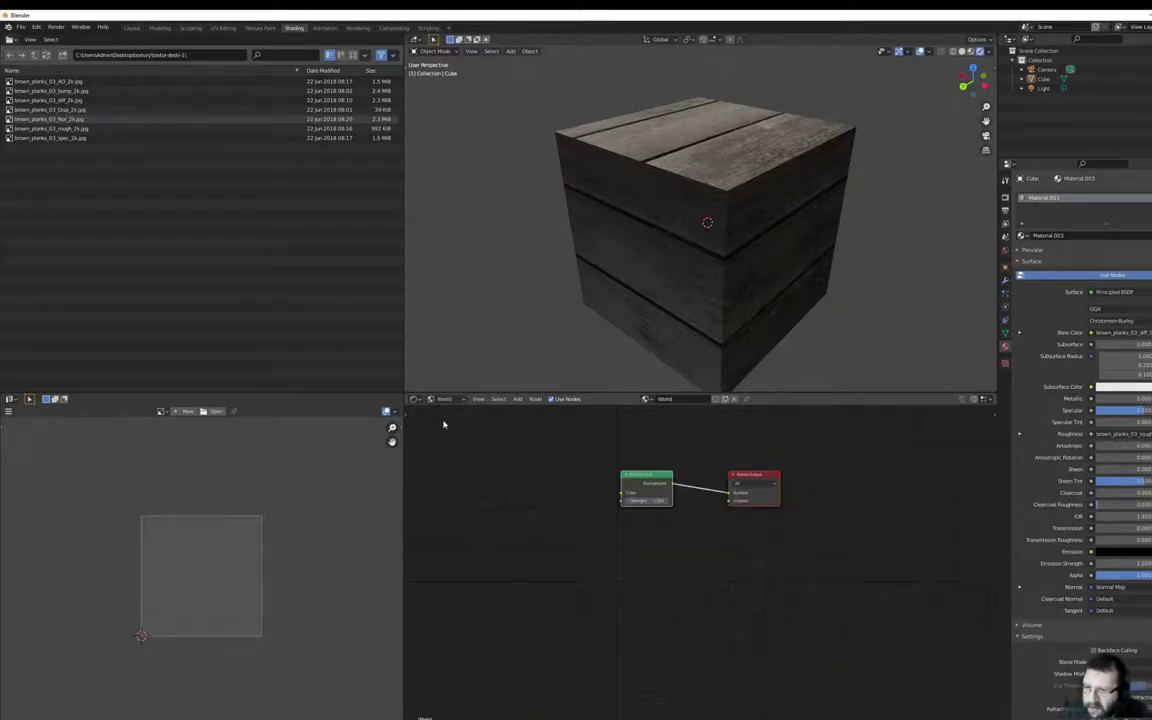
pyautogui.click(518, 399)
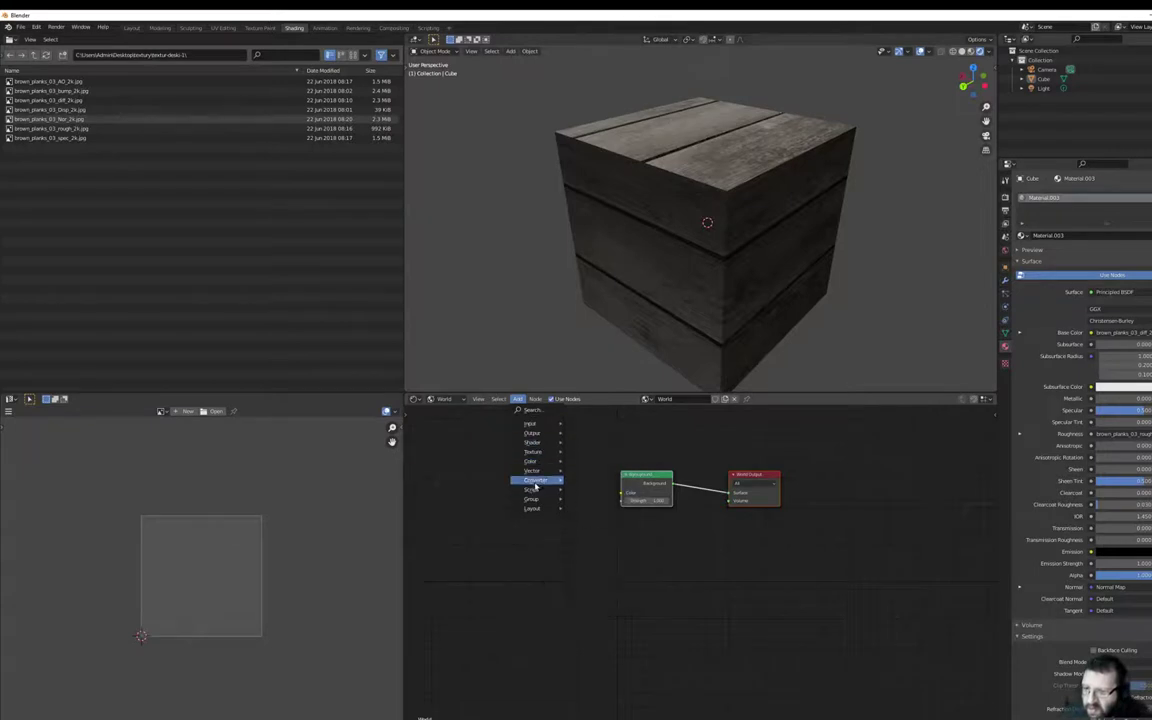
pyautogui.moveTo(532, 461)
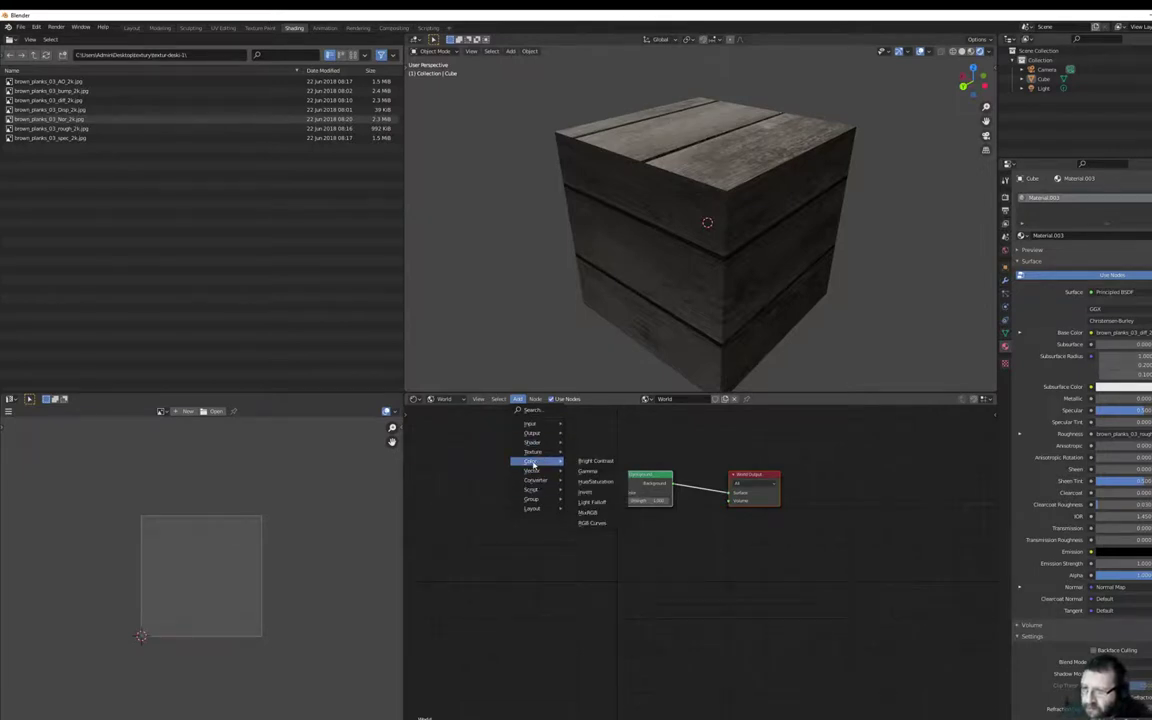
pyautogui.click(450, 401)
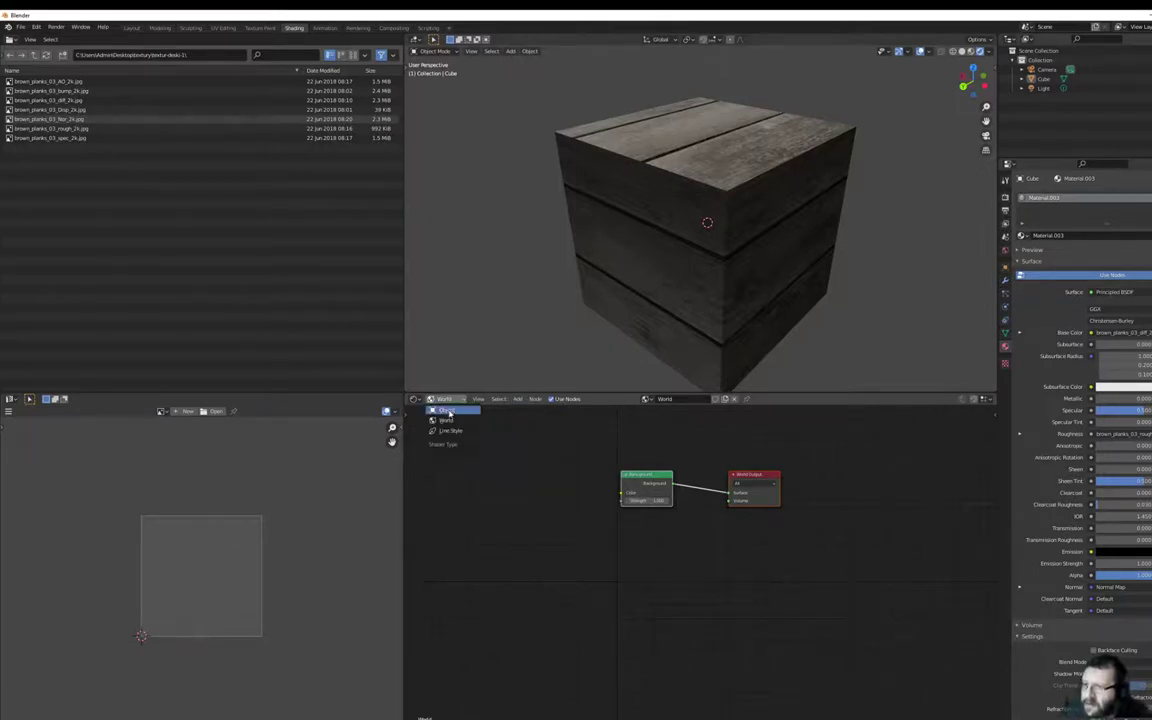
pyautogui.click(446, 411)
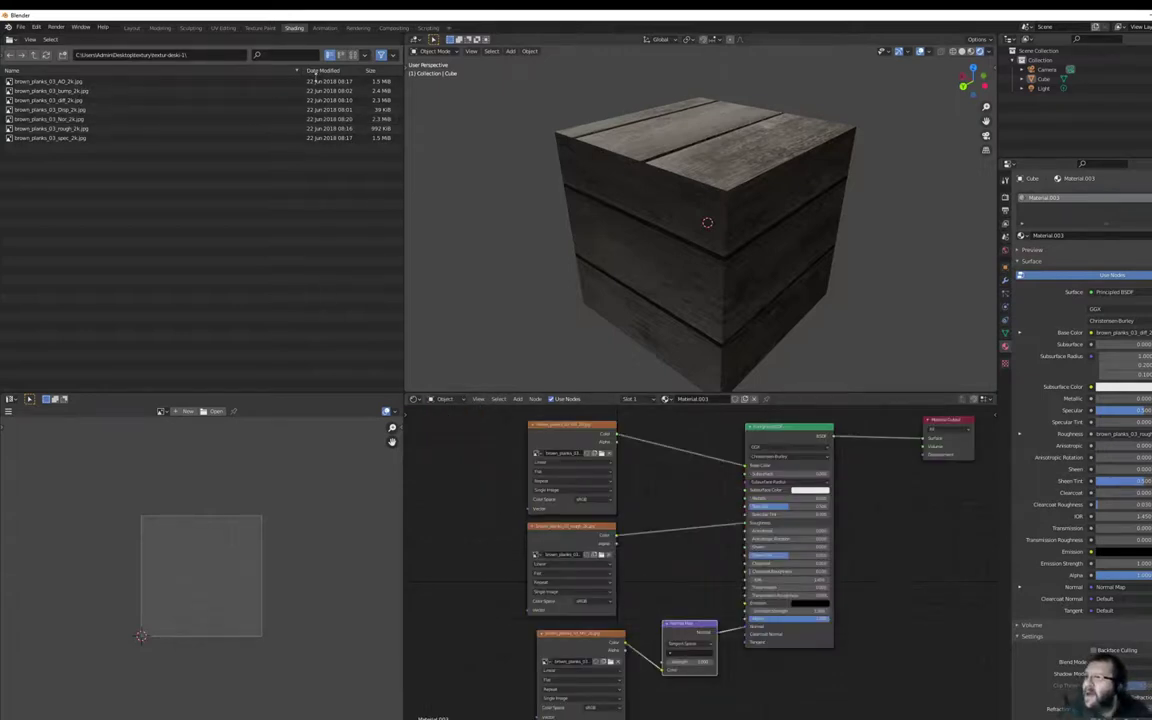
# Open the node editor's Add menu to reach the Texture node category
pyautogui.click(517, 400)
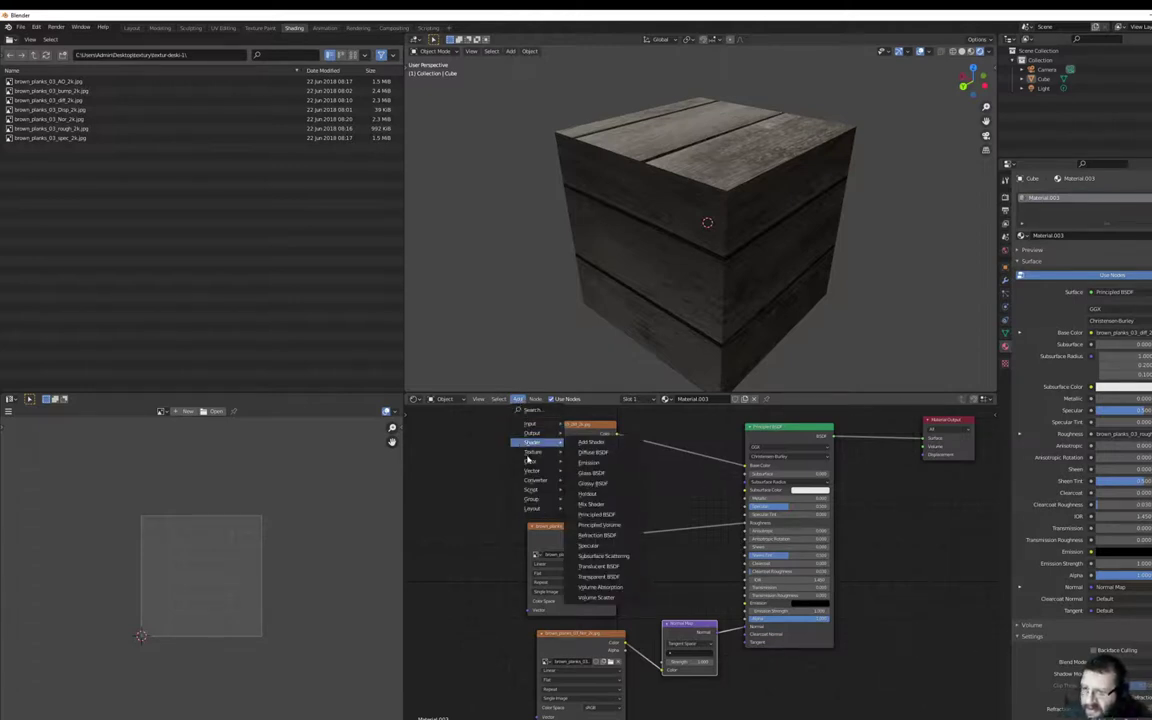
pyautogui.moveTo(533, 452)
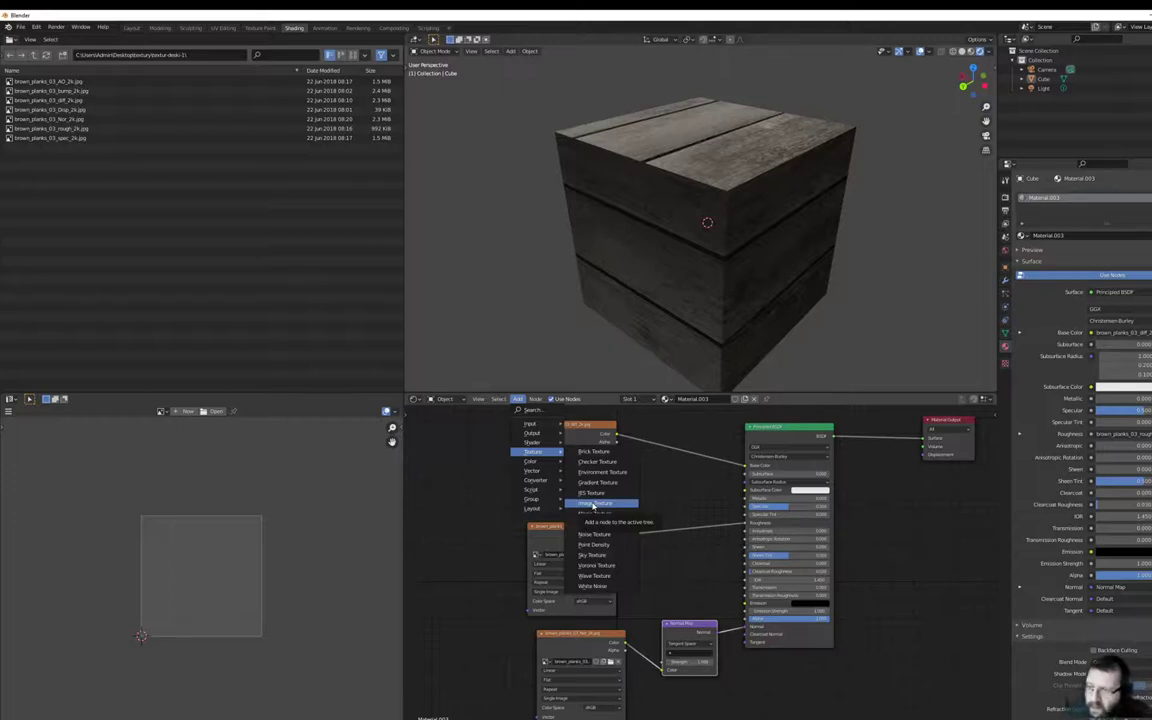
# Turn the bottom-left area into an Image Editor and create a new 1024×1024 Untitled image
pyautogui.click(9, 399)
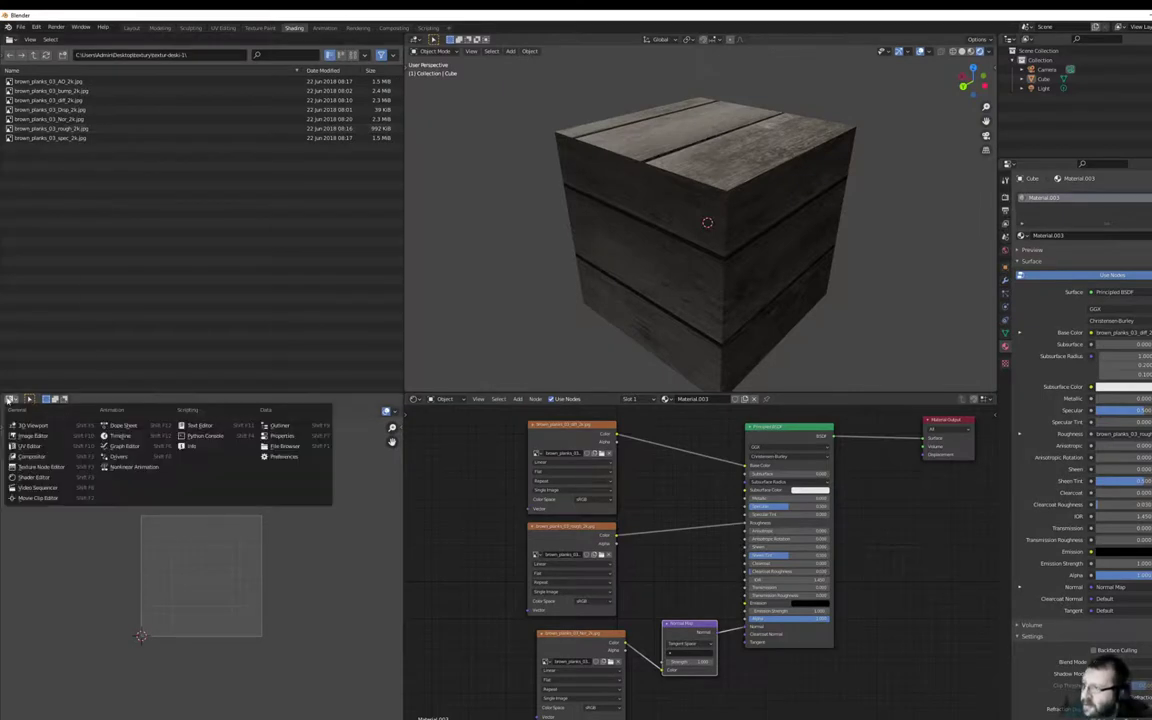
pyautogui.click(16, 446)
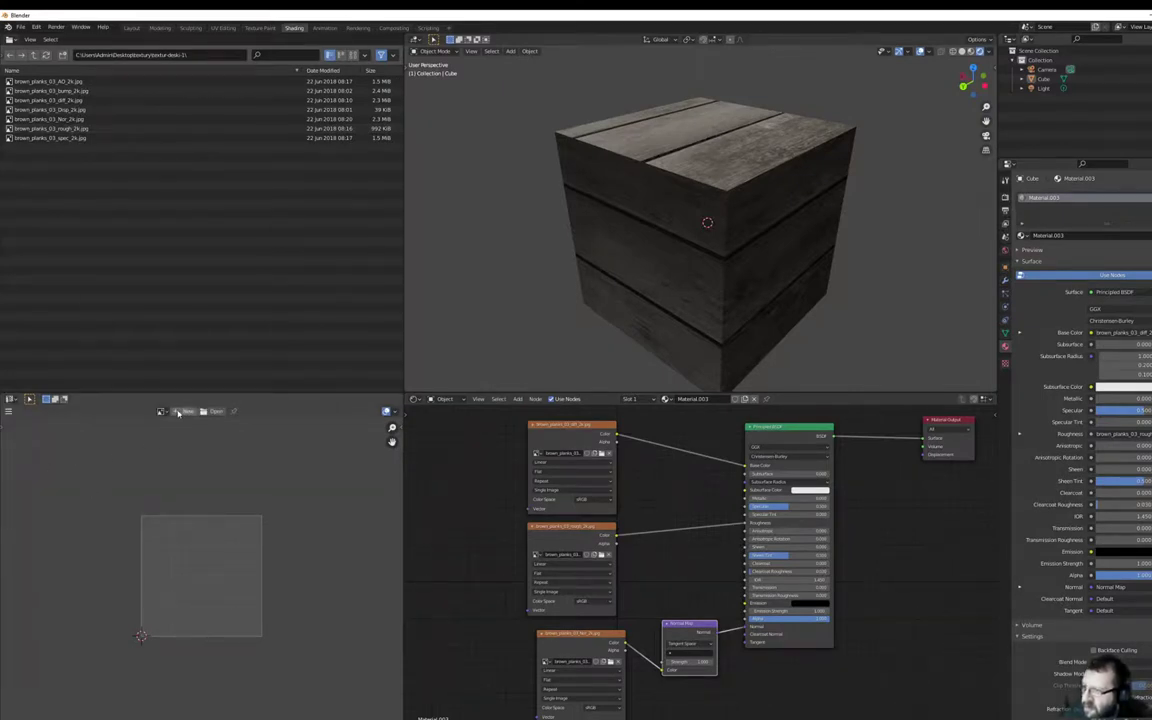
pyautogui.click(182, 411)
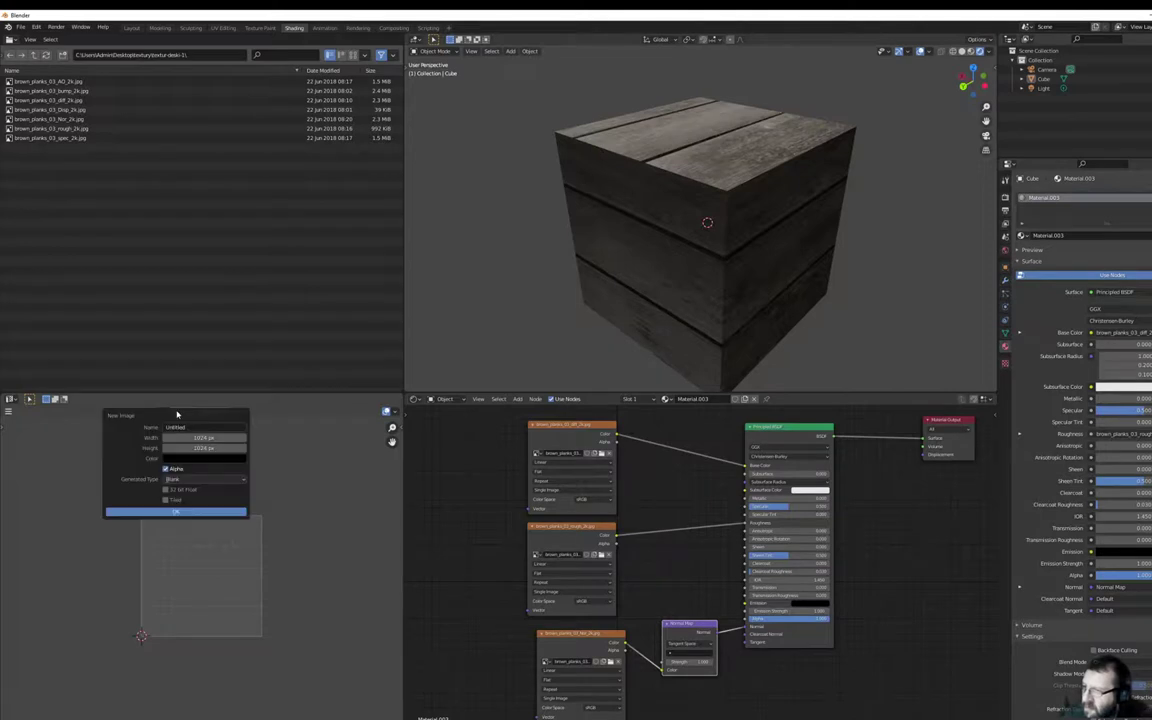
pyautogui.click(160, 511)
# Switch to the UV Editing workspace to show the cube's unwrapped UV layout
pyautogui.scroll(-5, 165, 467)
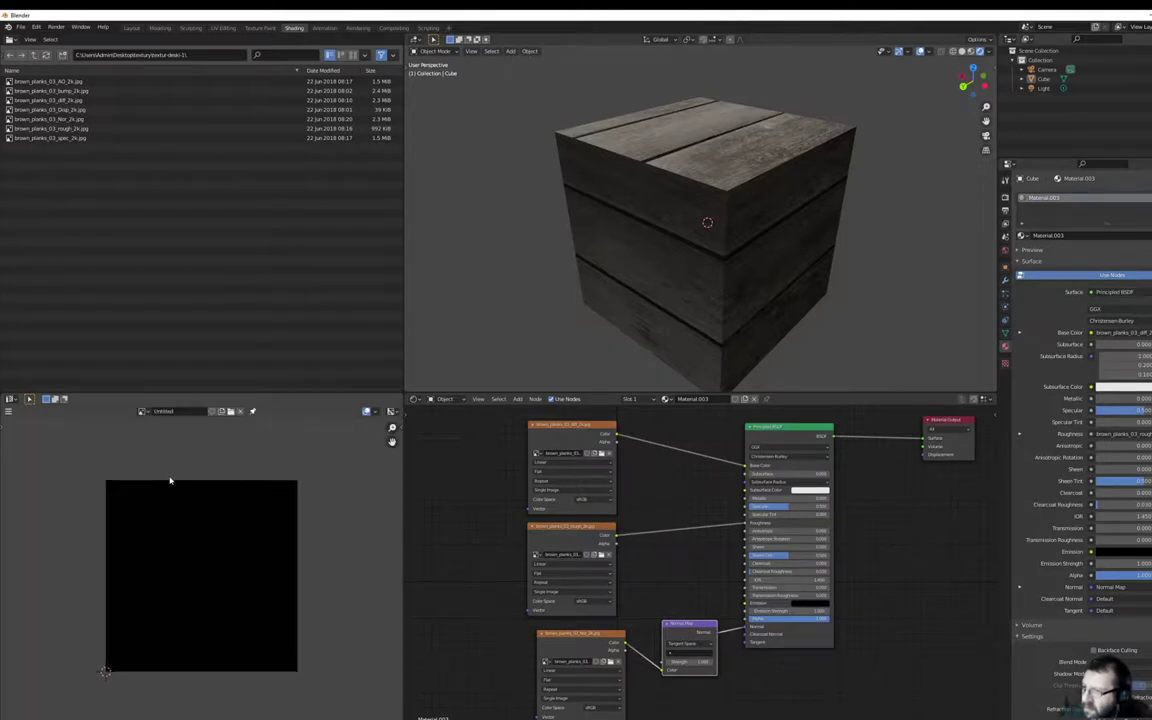
pyautogui.scroll(-2, 170, 481)
pyautogui.click(222, 28)
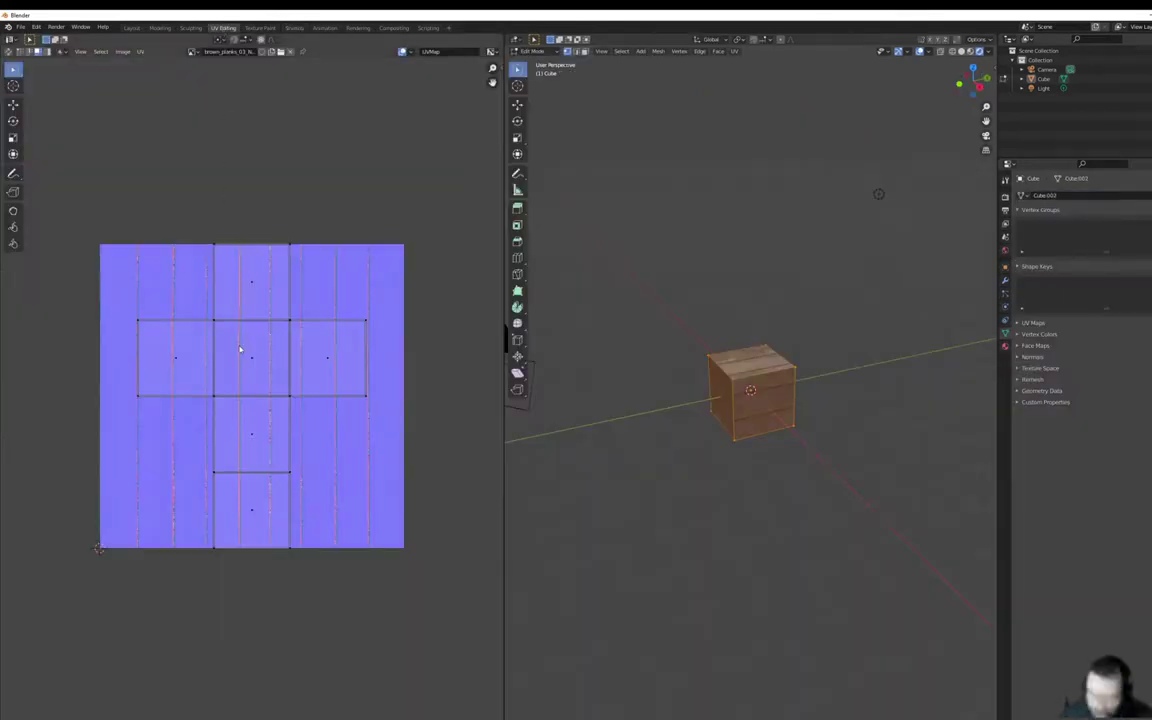
# Select all the cube's UV islands, scale them up several times and reposition them on the texture
pyautogui.press('a')
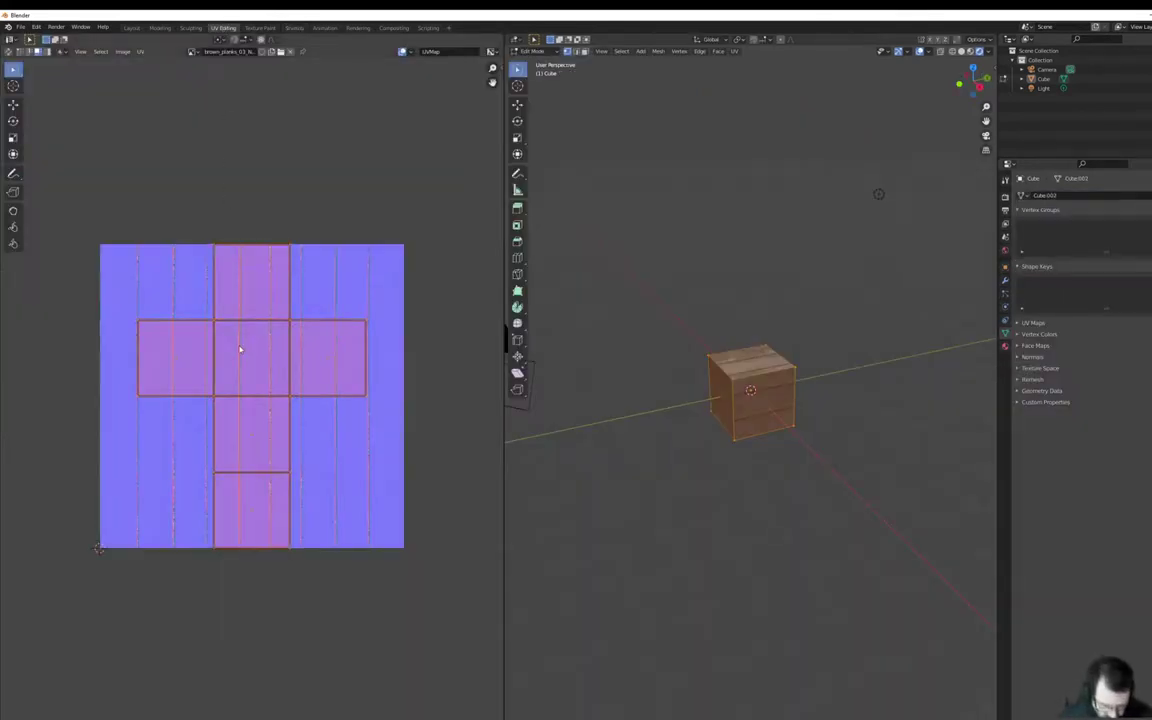
pyautogui.press('s')
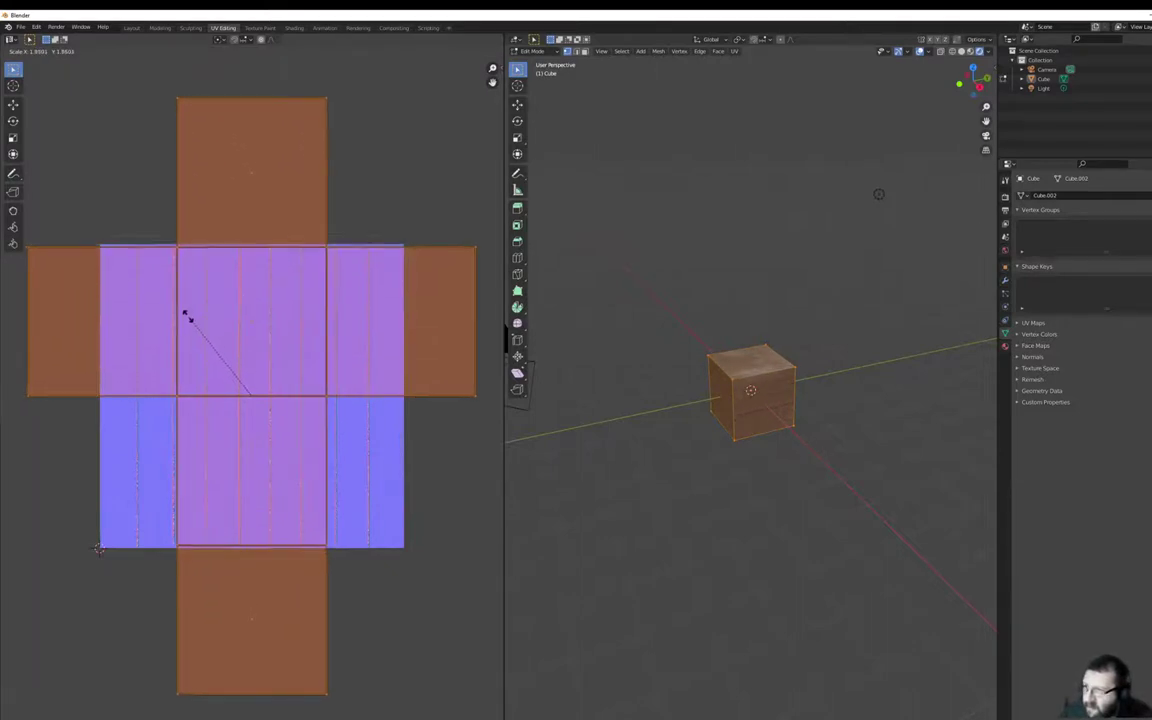
pyautogui.click(101, 256)
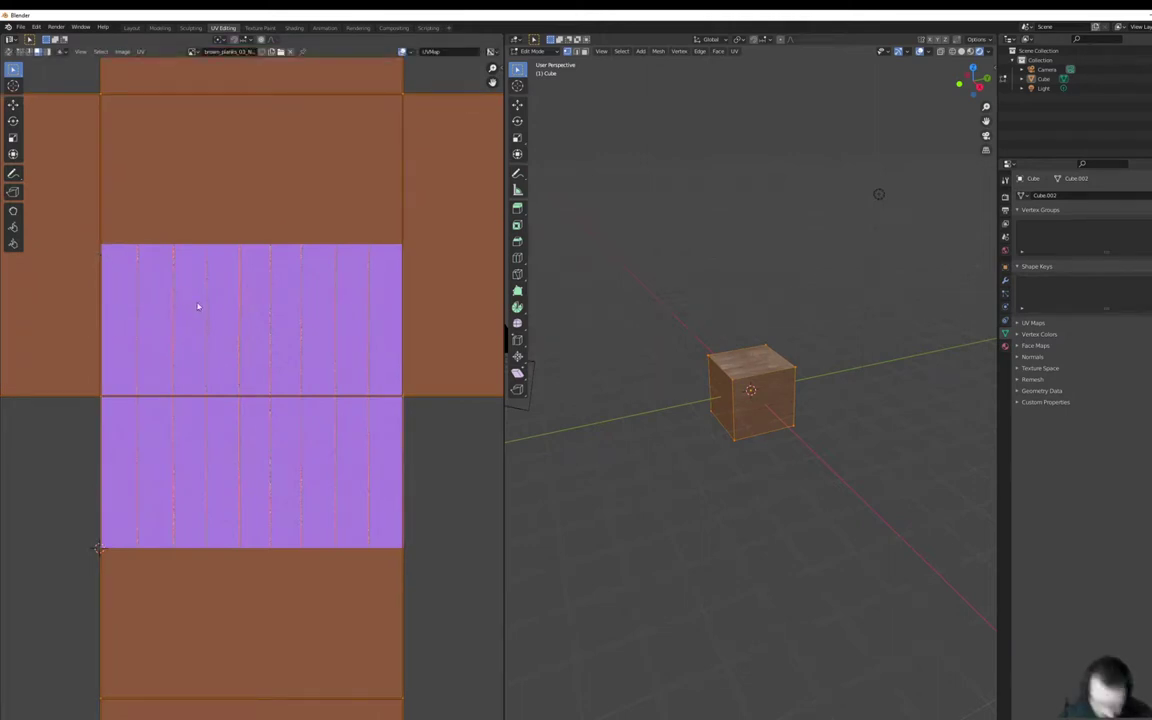
pyautogui.press('g')
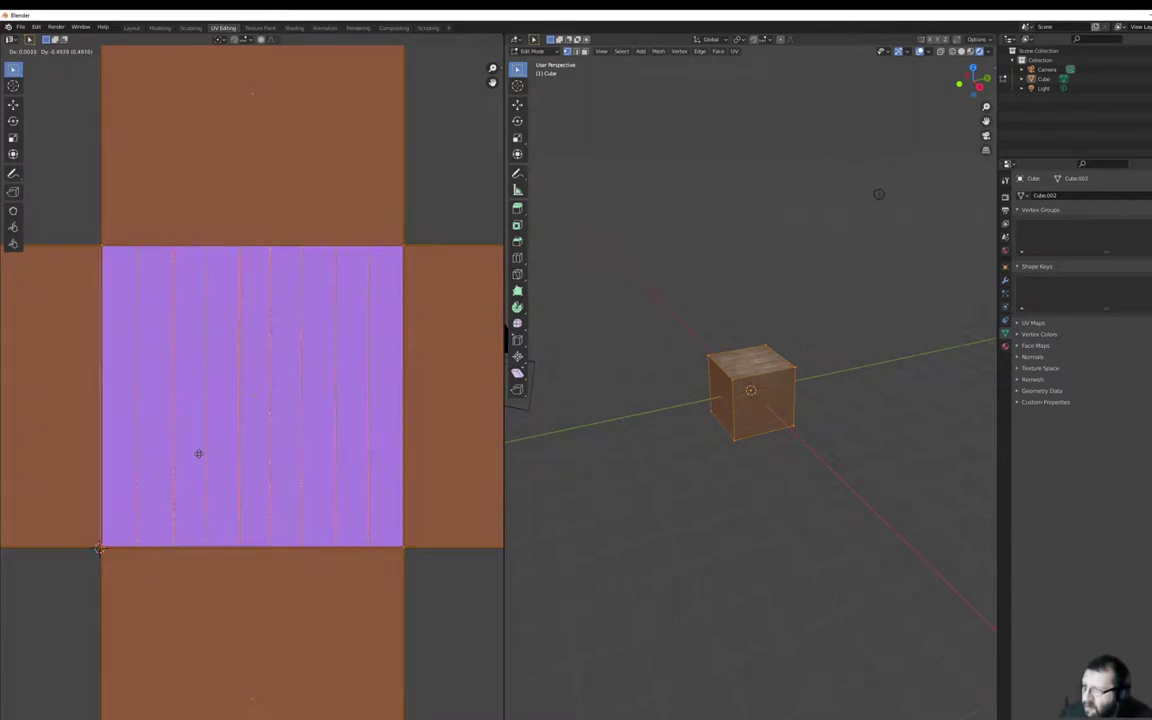
pyautogui.click(198, 454)
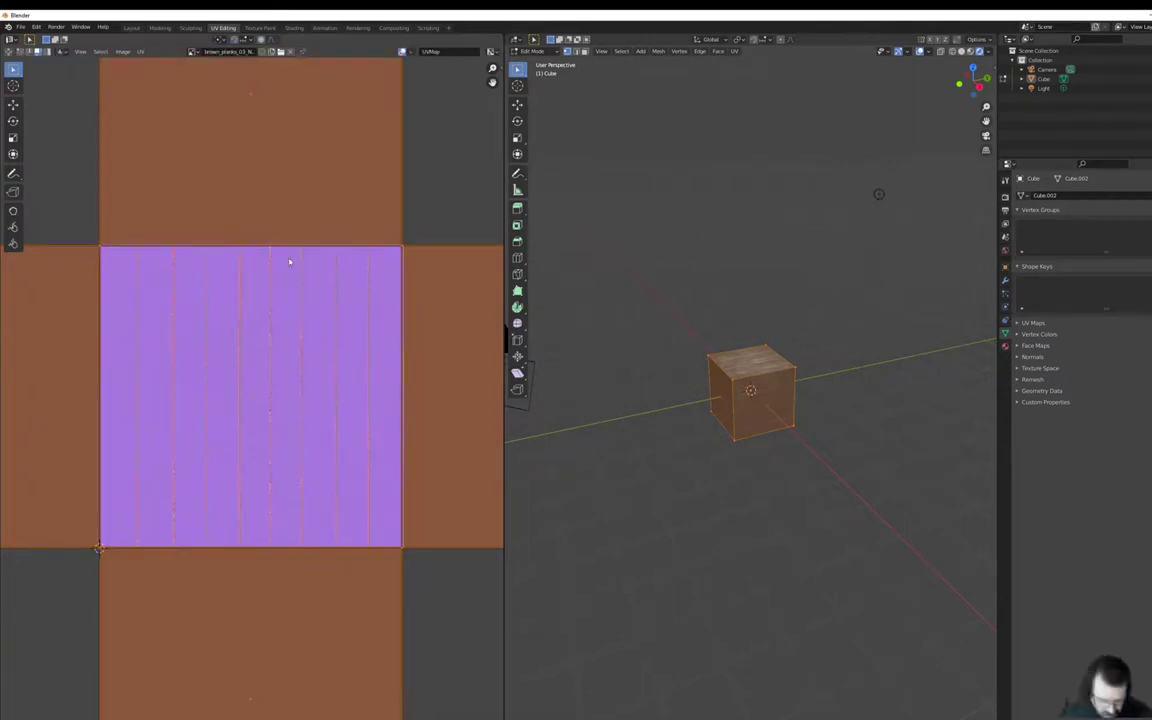
pyautogui.scroll(-3, 190, 280)
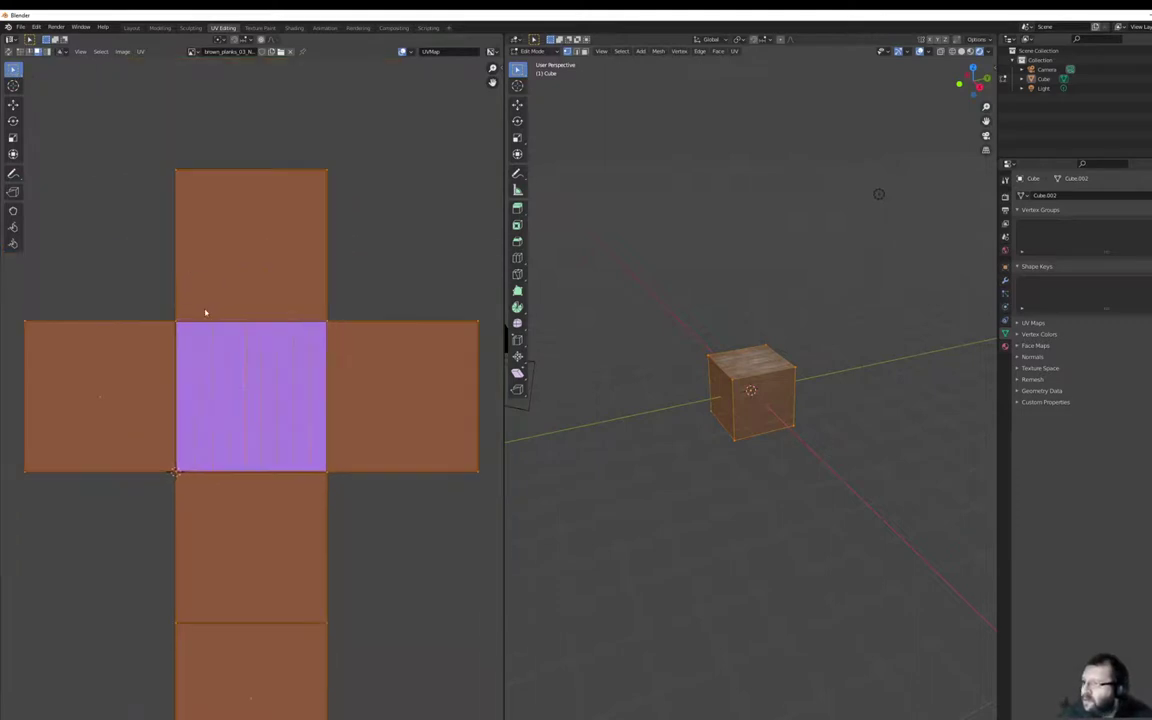
pyautogui.scroll(4, 208, 340)
pyautogui.scroll(2, 212, 360)
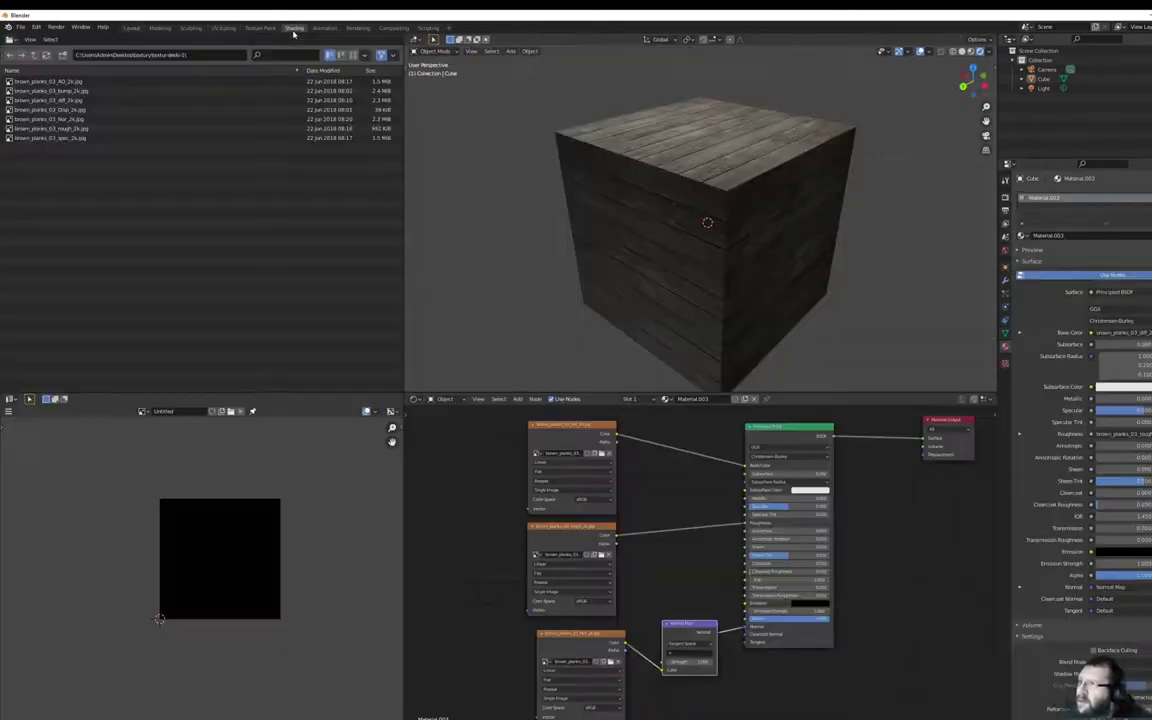
pyautogui.click(294, 27)
pyautogui.scroll(-3, 611, 280)
pyautogui.moveTo(611, 280); pyautogui.dragTo(697, 270, button='middle')
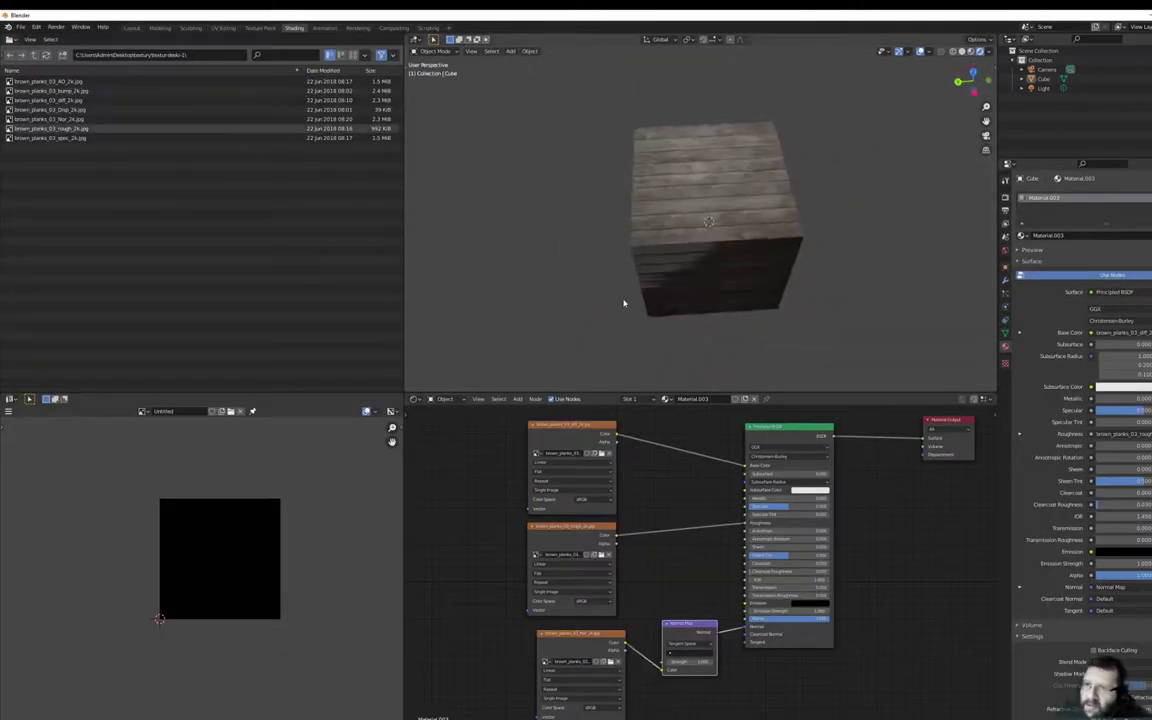
pyautogui.scroll(5, 694, 252)
pyautogui.scroll(-3, 694, 252)
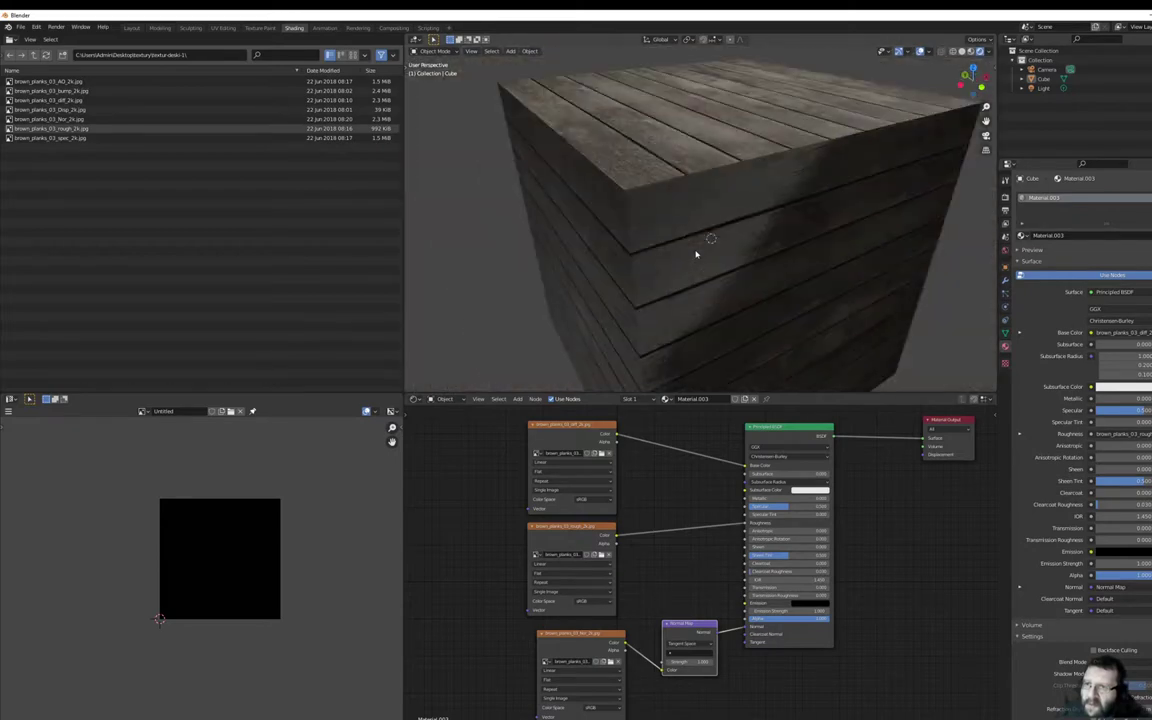
pyautogui.scroll(-1, 712, 231)
pyautogui.moveTo(712, 231)
pyautogui.mouseDown(button='middle')
pyautogui.moveTo(764, 285)
pyautogui.moveTo(794, 290)
pyautogui.moveTo(800, 267)
pyautogui.moveTo(771, 237)
pyautogui.moveTo(798, 229)
pyautogui.mouseUp(button='middle')
pyautogui.scroll(-2, 790, 260)
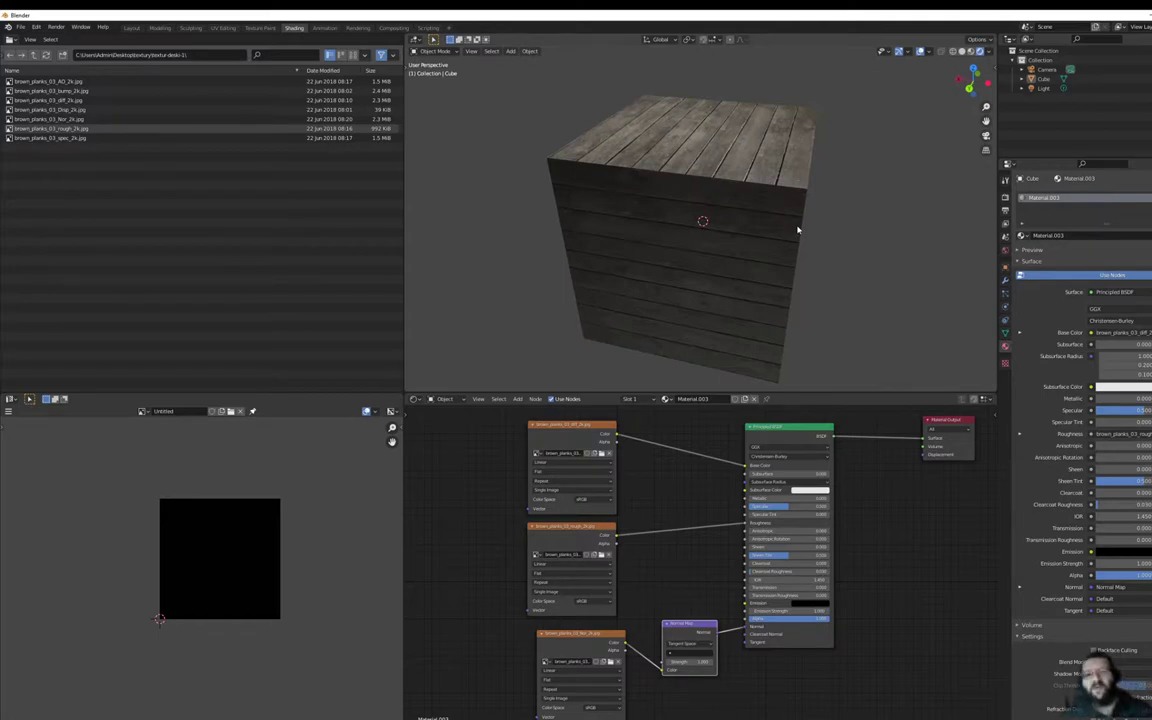
pyautogui.click(518, 399)
pyautogui.moveTo(533, 452)
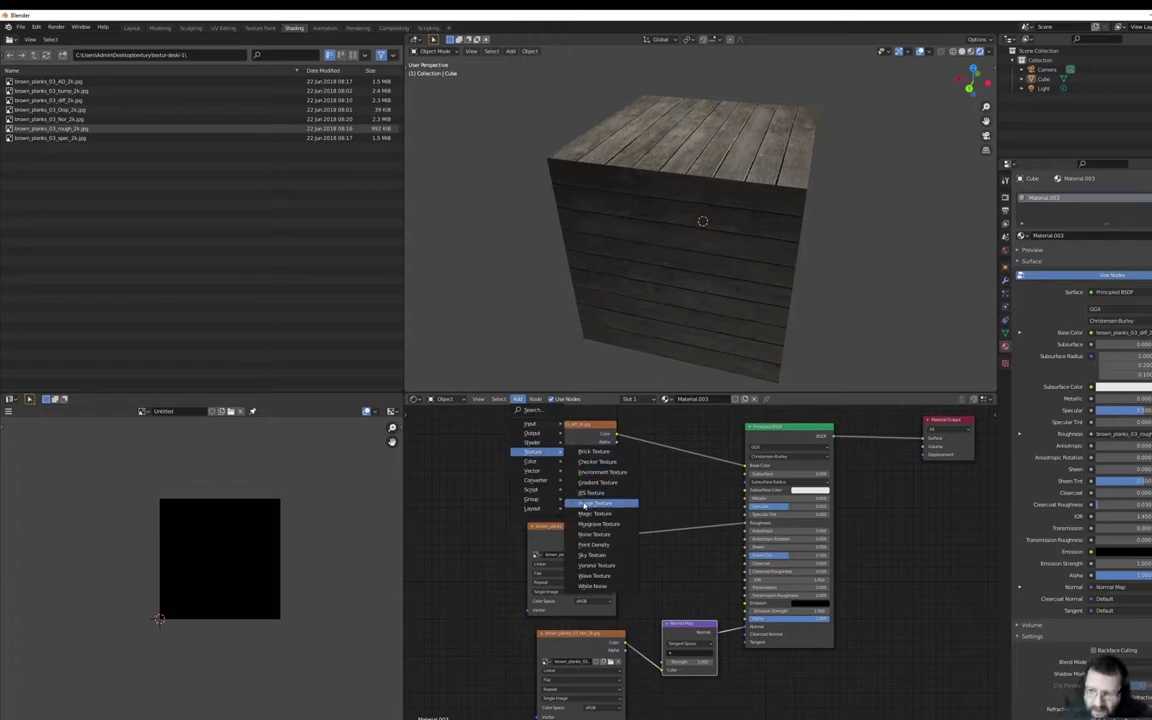
pyautogui.press('Escape')
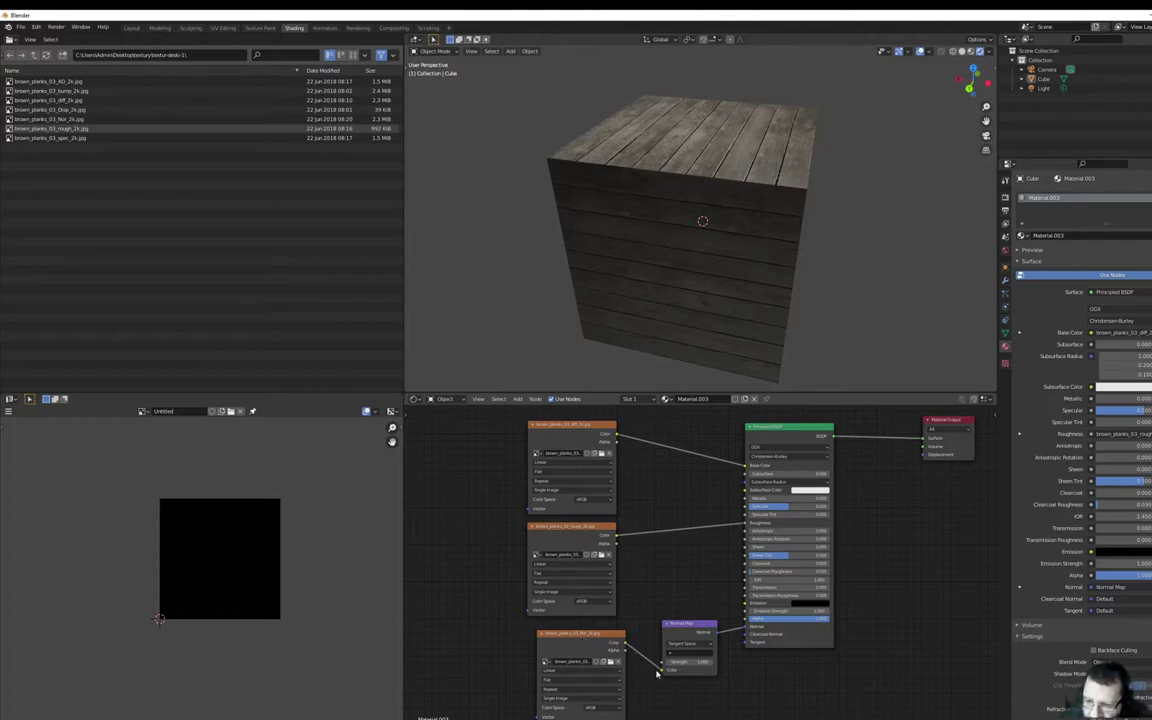
# Keep the Normal Map node in Tangent Space and orbit to a near front-on view of the crate
pyautogui.click(687, 644)
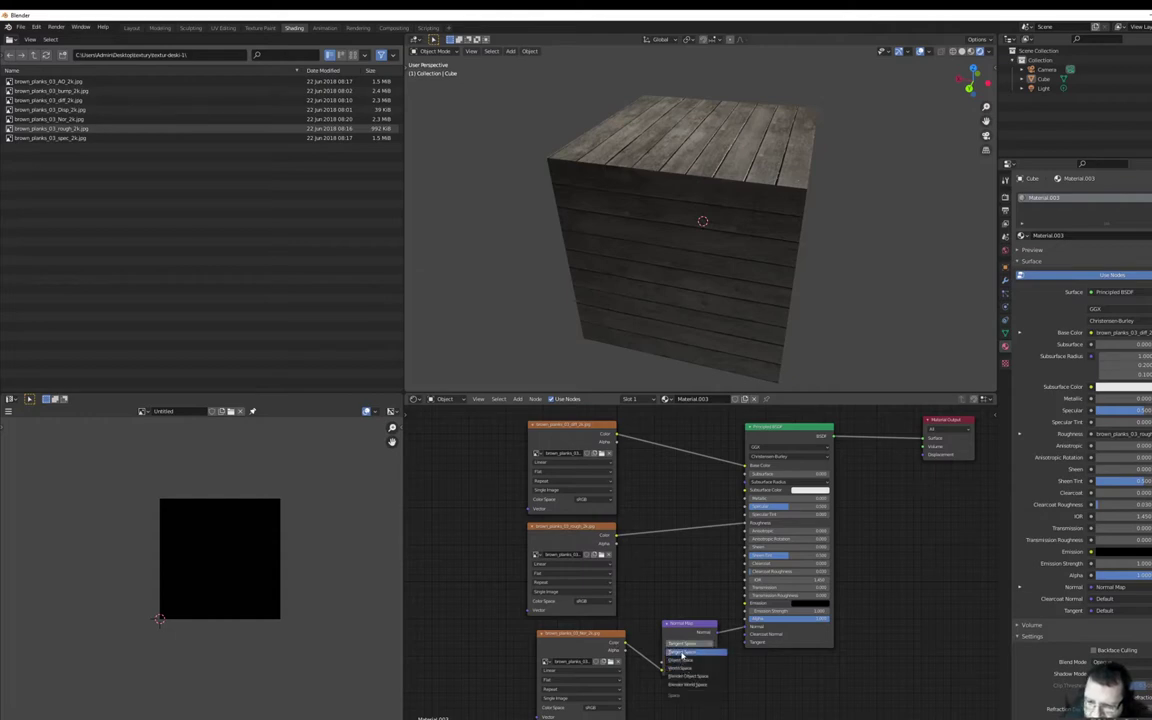
pyautogui.click(682, 653)
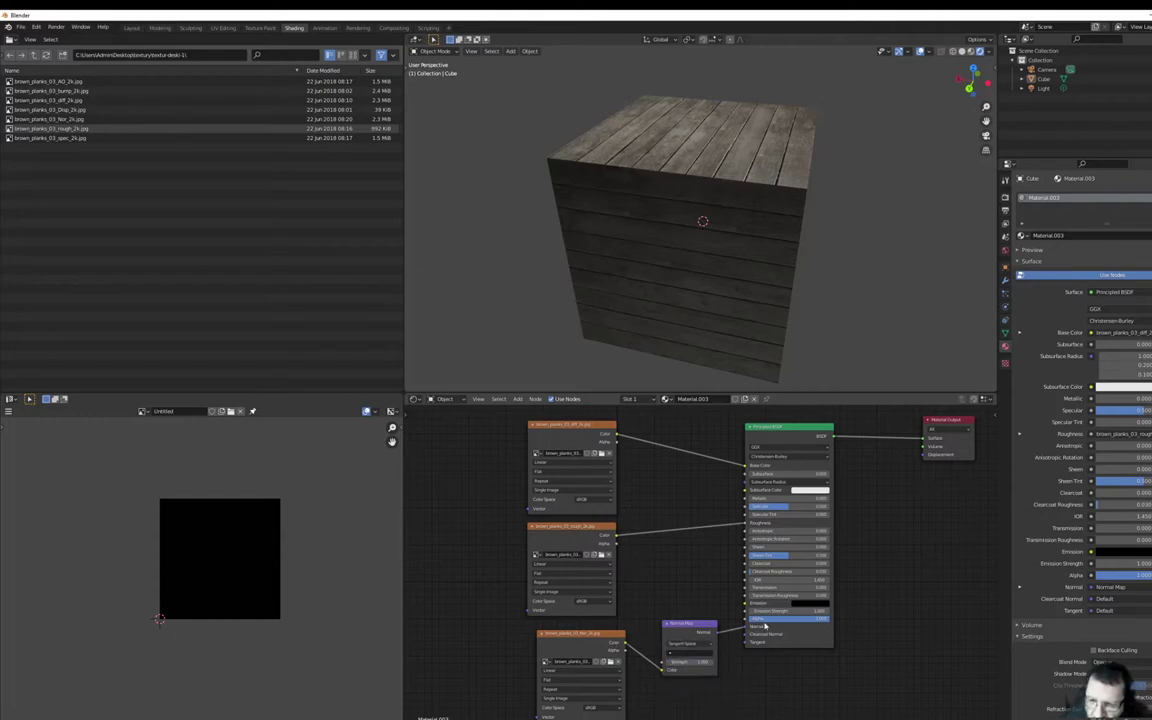
pyautogui.scroll(-2, 638, 265)
pyautogui.moveTo(638, 264); pyautogui.dragTo(683, 229, button='middle')
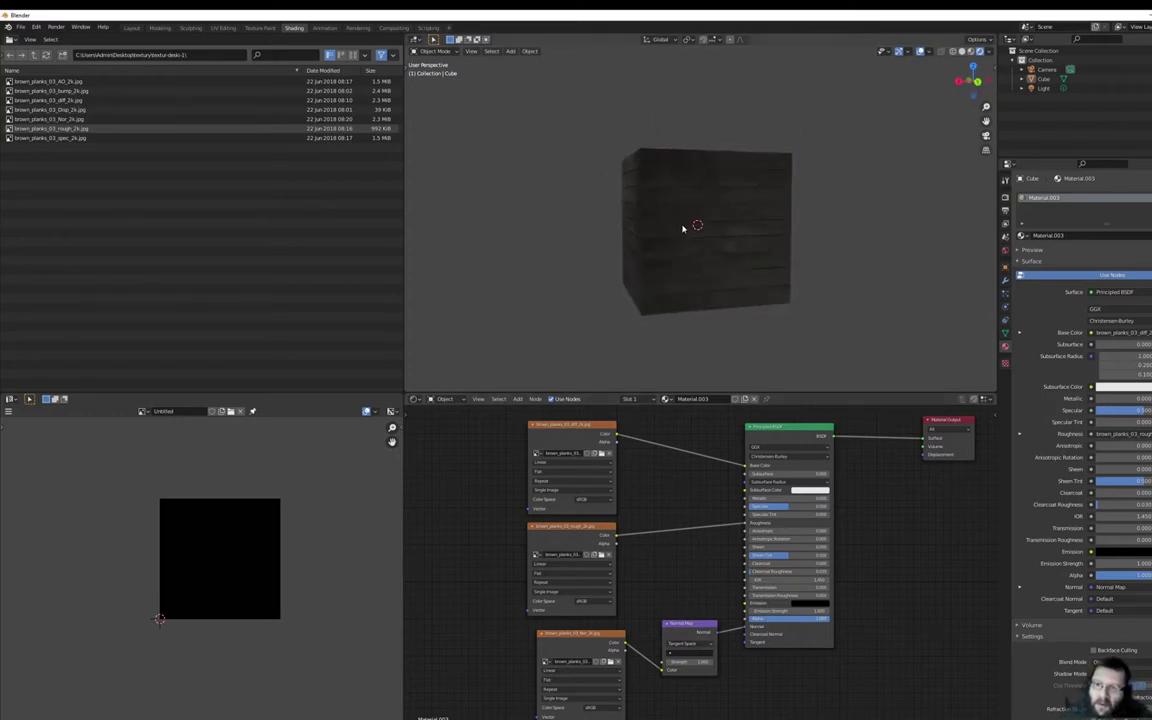
pyautogui.scroll(5, 683, 229)
pyautogui.scroll(-6, 683, 229)
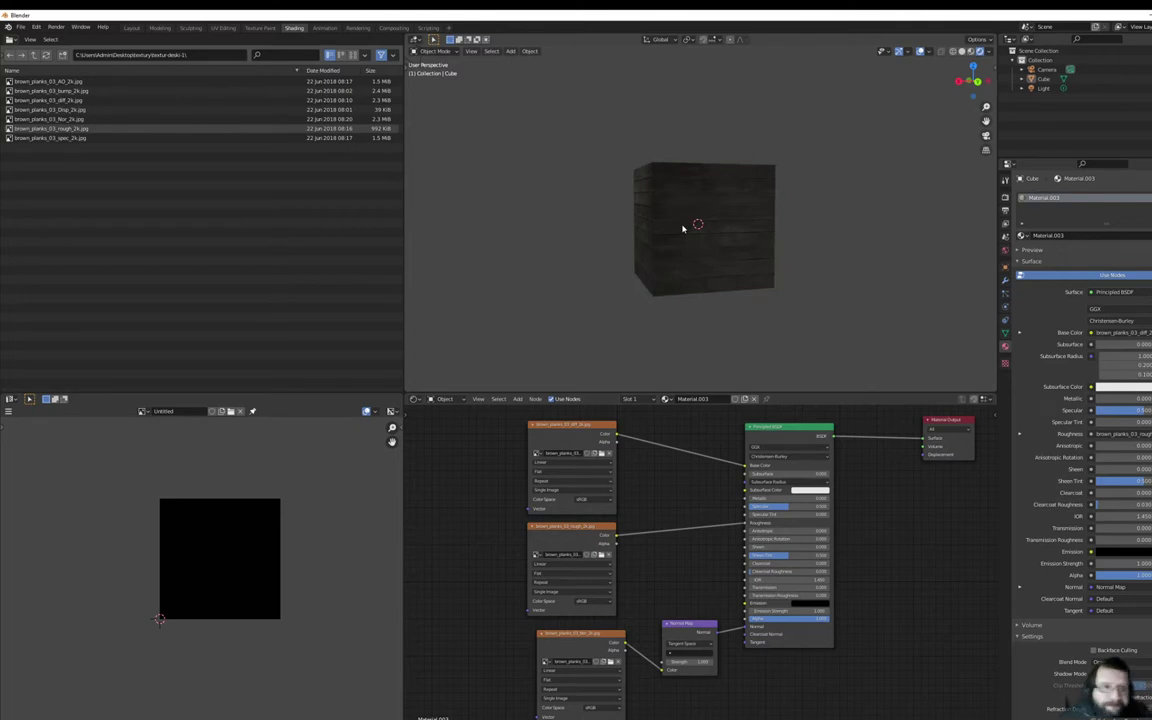